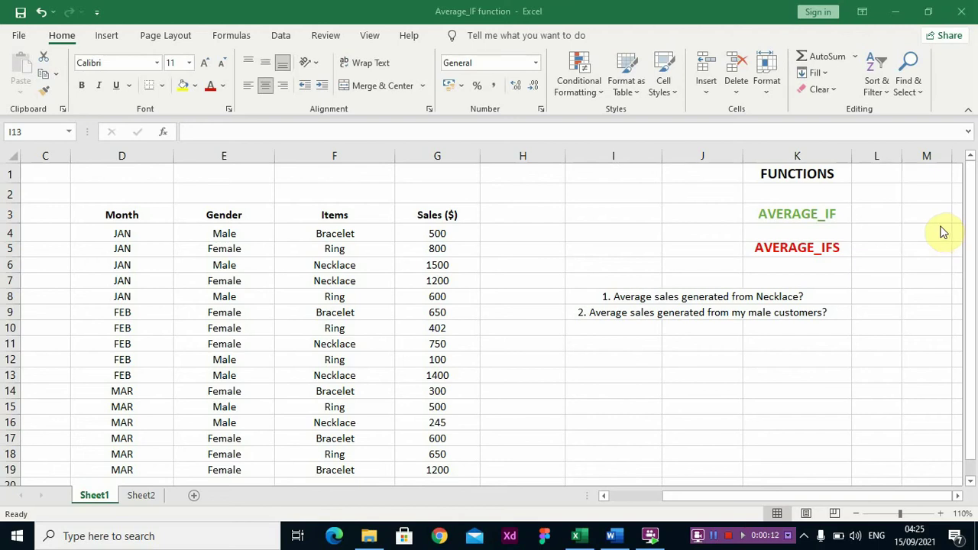
Focus the spreadsheet and point out the AVERAGE_IF and AVERAGE_IFS titles.
click(804, 218)
click(804, 216)
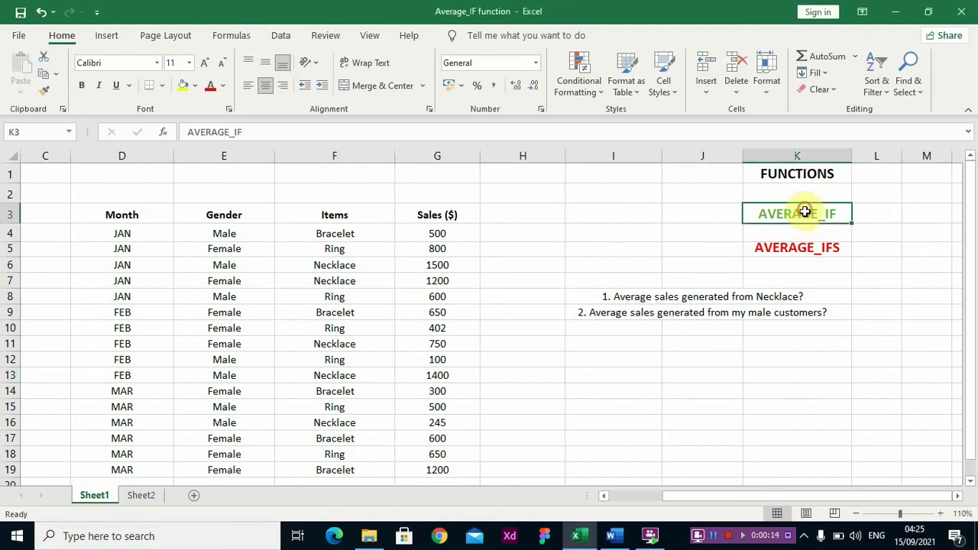
click(806, 247)
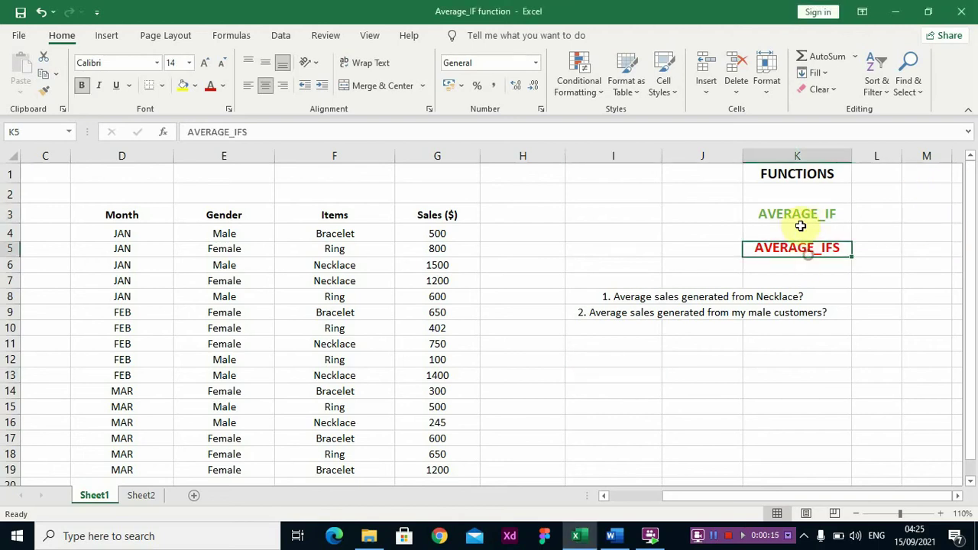
click(585, 234)
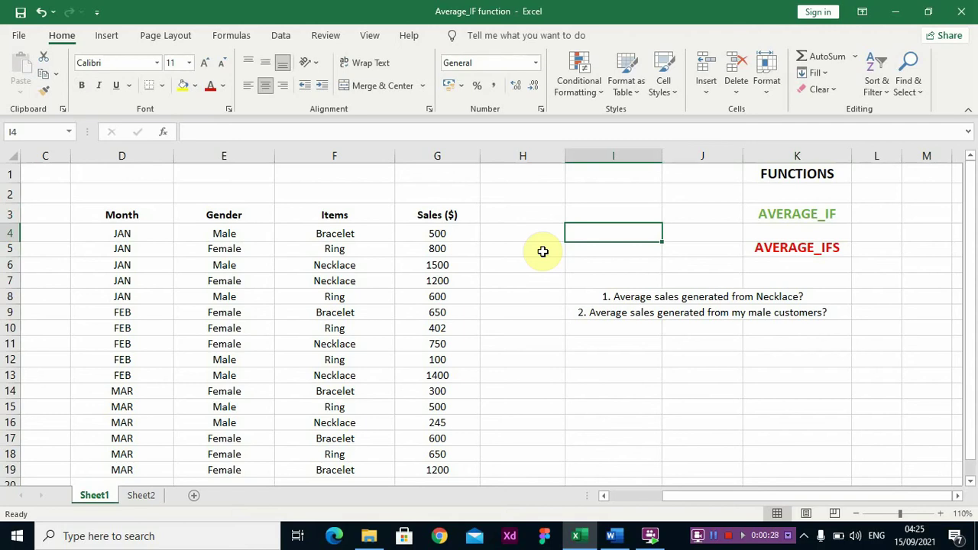
scroll(452, 243, down, 2)
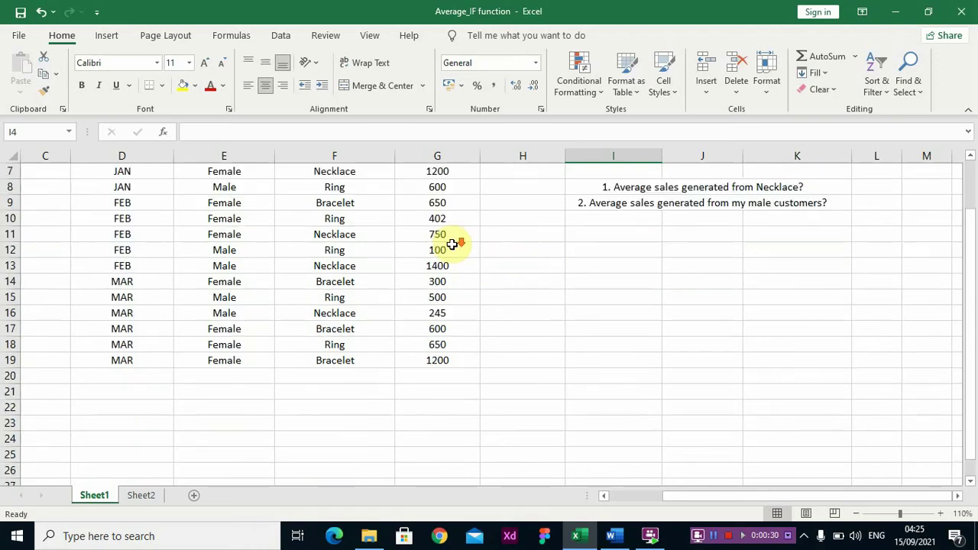
scroll(452, 243, up, 2)
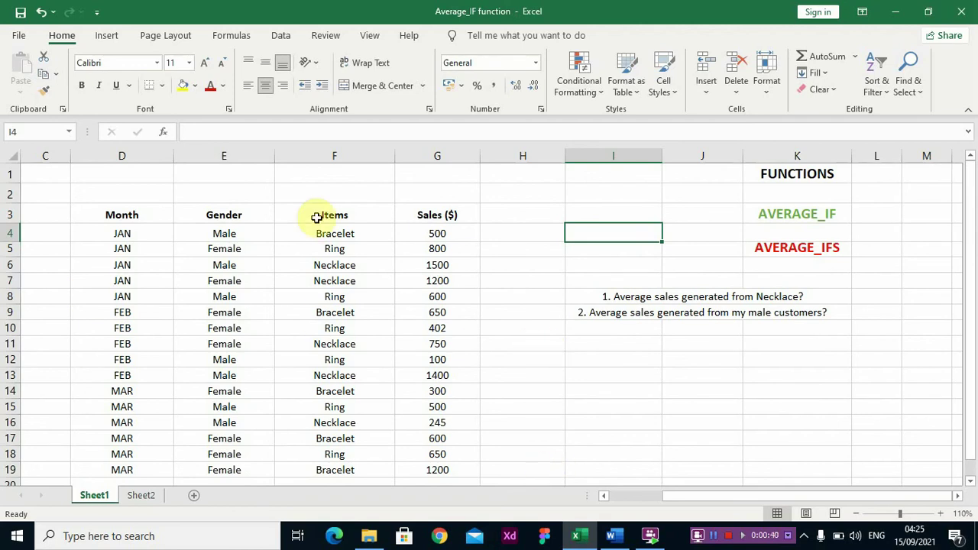
Point out sample table data: the Gender column with Male, items Ring and Bracelet, and sales of 500.
click(238, 218)
click(232, 234)
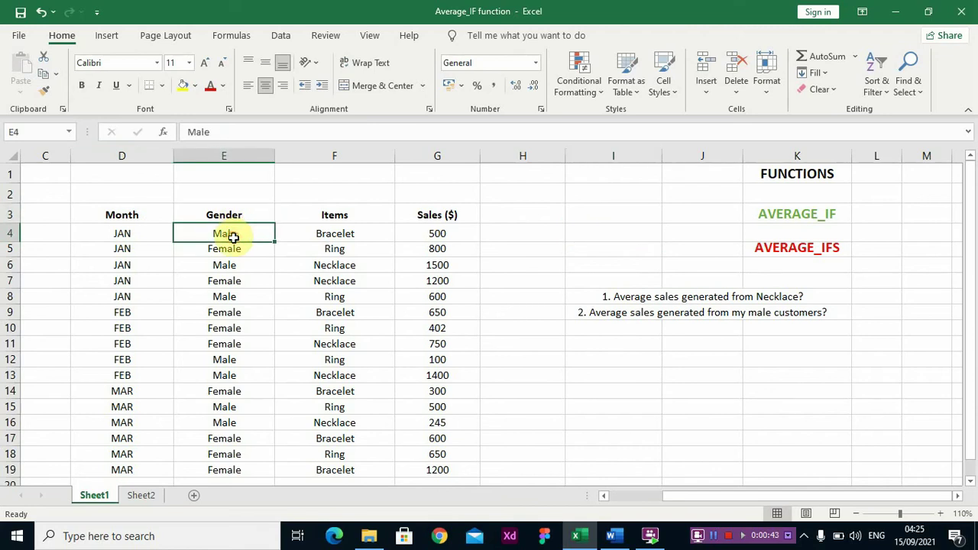
click(350, 243)
click(353, 231)
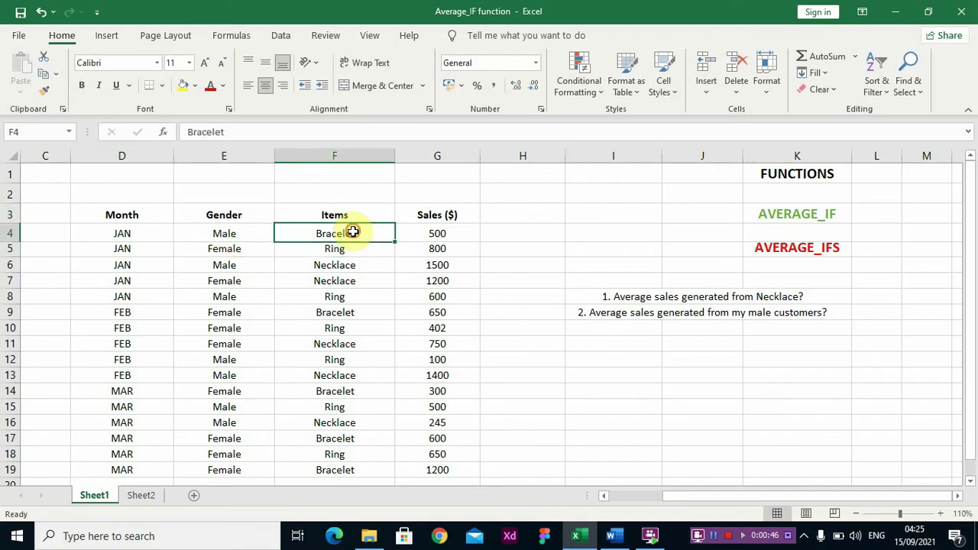
click(257, 232)
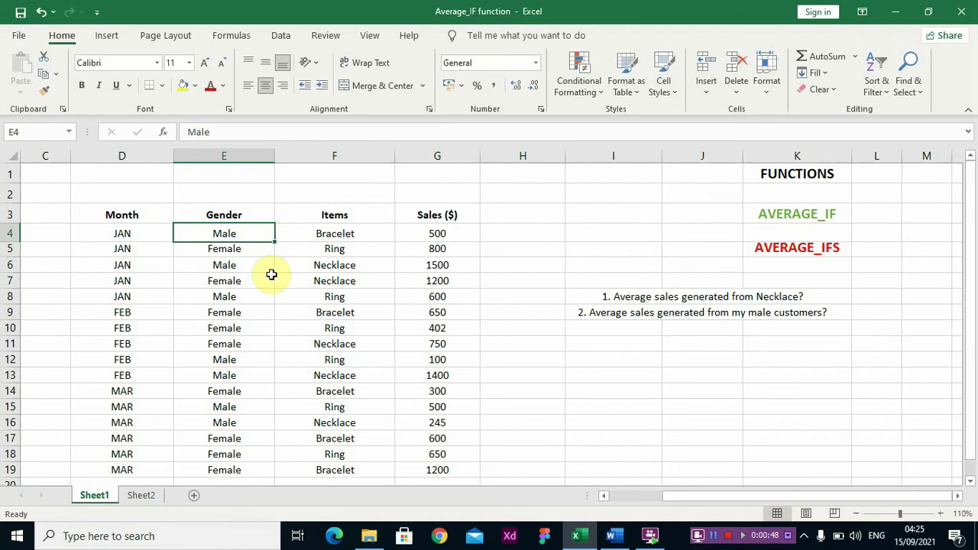
click(441, 236)
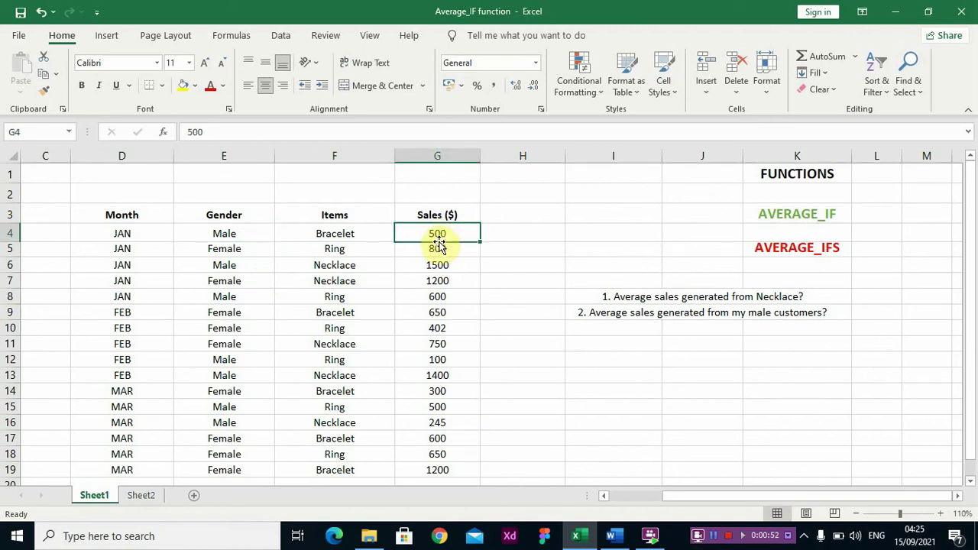
click(367, 237)
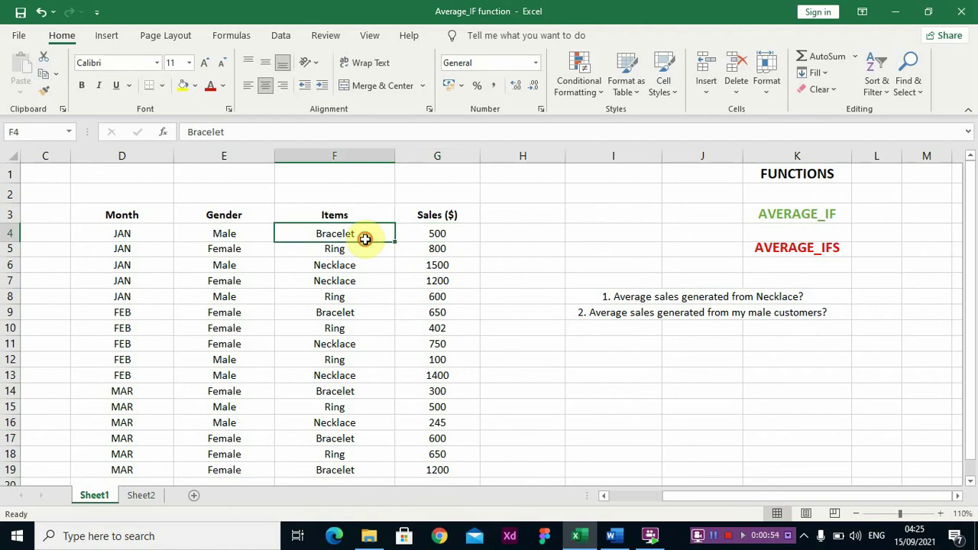
click(429, 233)
scroll(405, 398, down, 1)
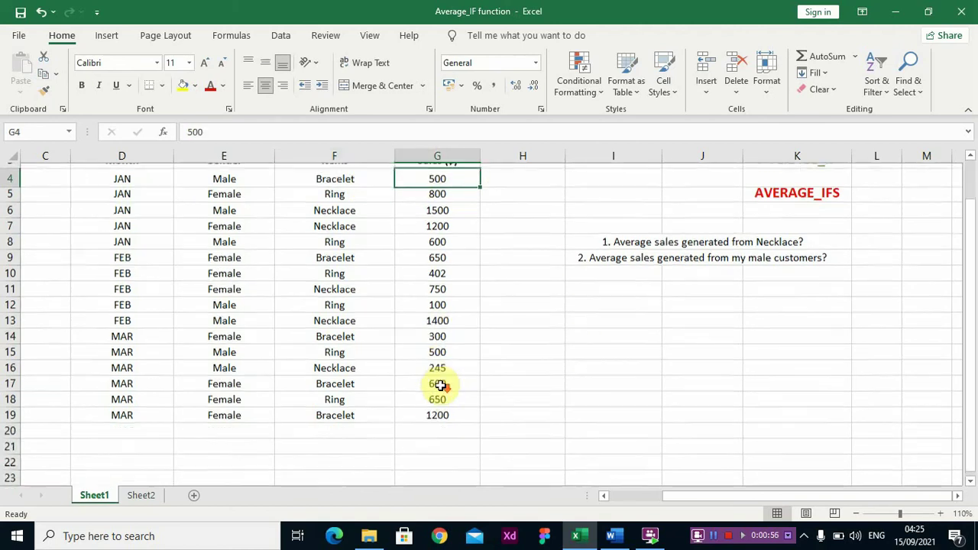
scroll(444, 394, up, 1)
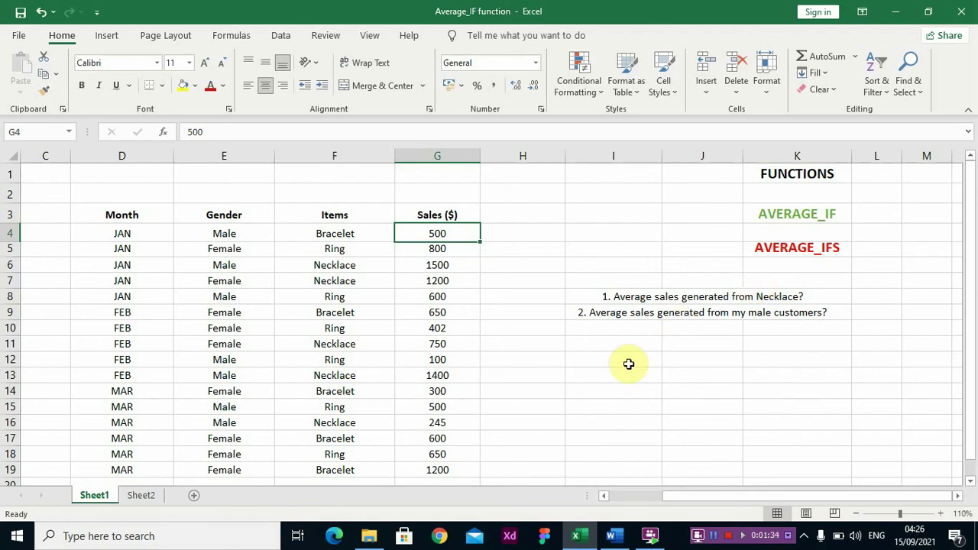
Point out the Necklace average question and its row.
click(583, 358)
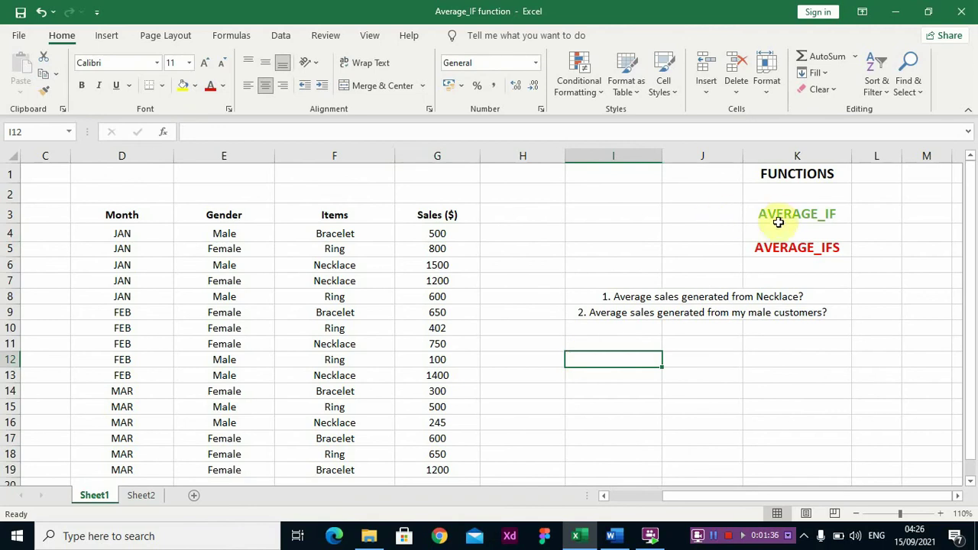
click(634, 296)
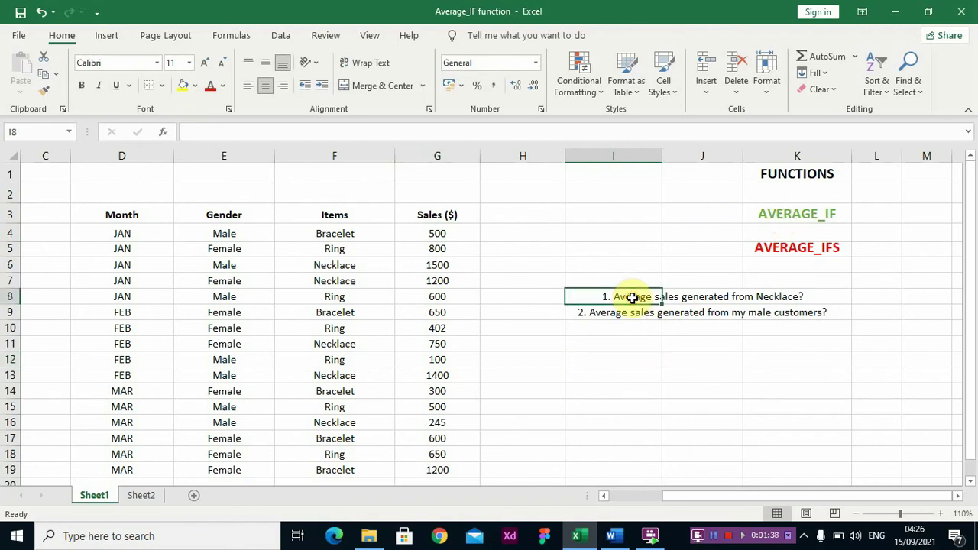
click(680, 342)
click(572, 361)
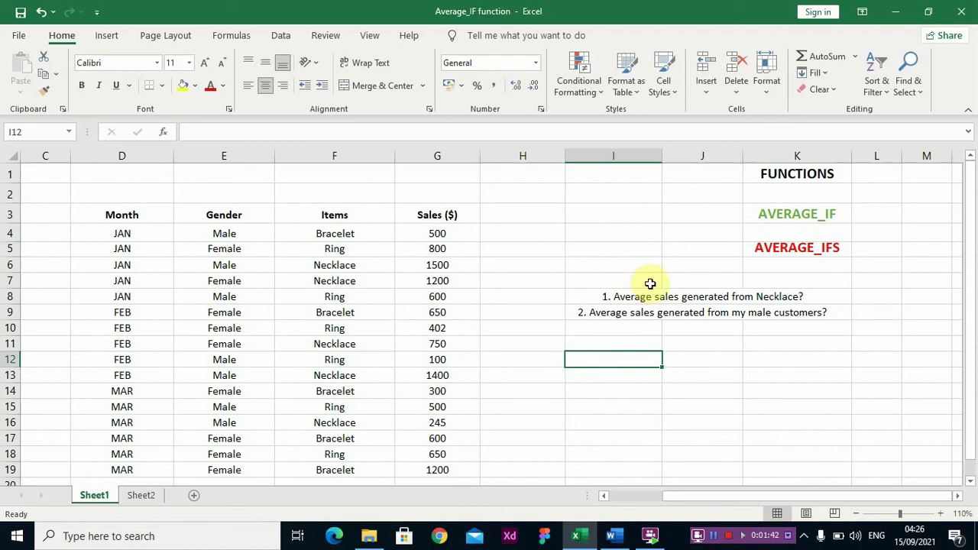
click(715, 298)
click(772, 297)
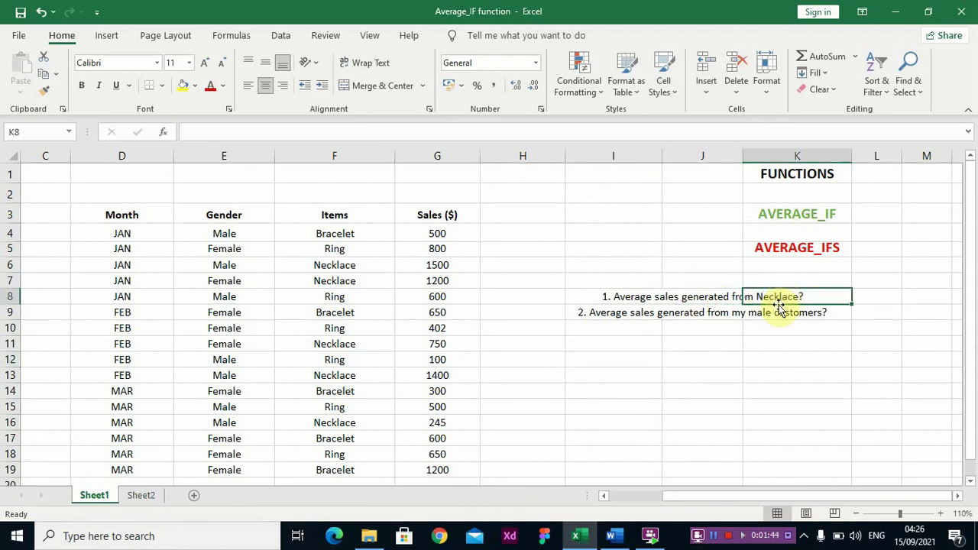
click(612, 357)
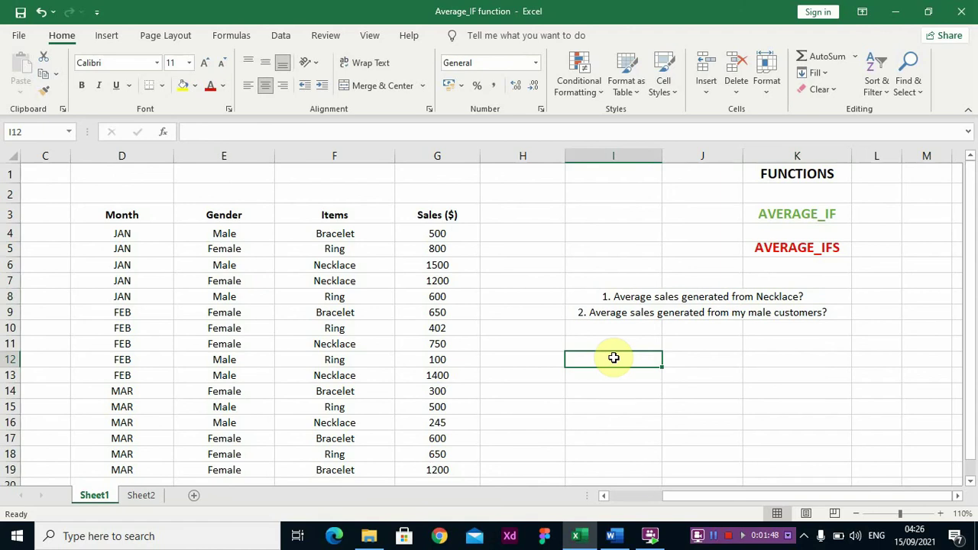
In L8, enter =AVERAGEIF(F4:F19,F6,G4:G19) to average Necklace sales, returning 1019.
click(863, 298)
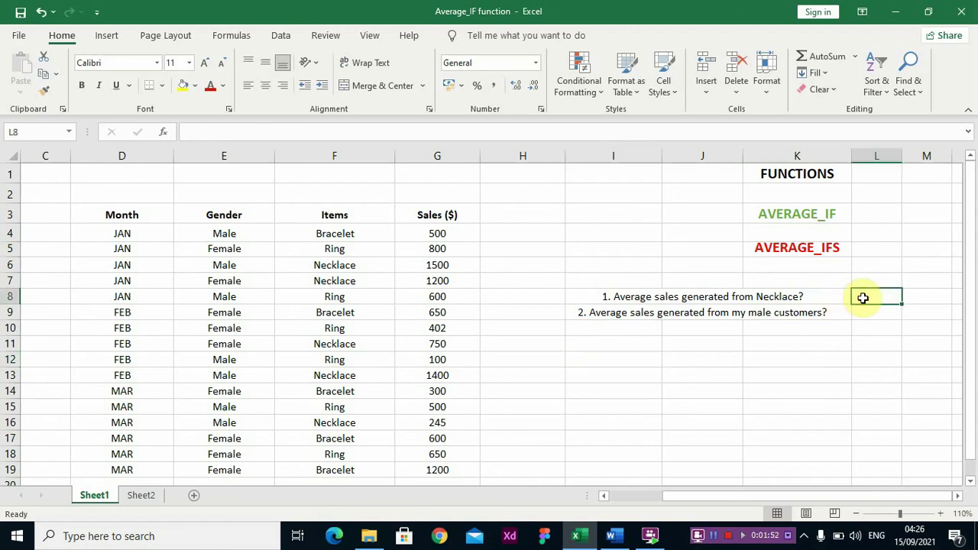
text(=)
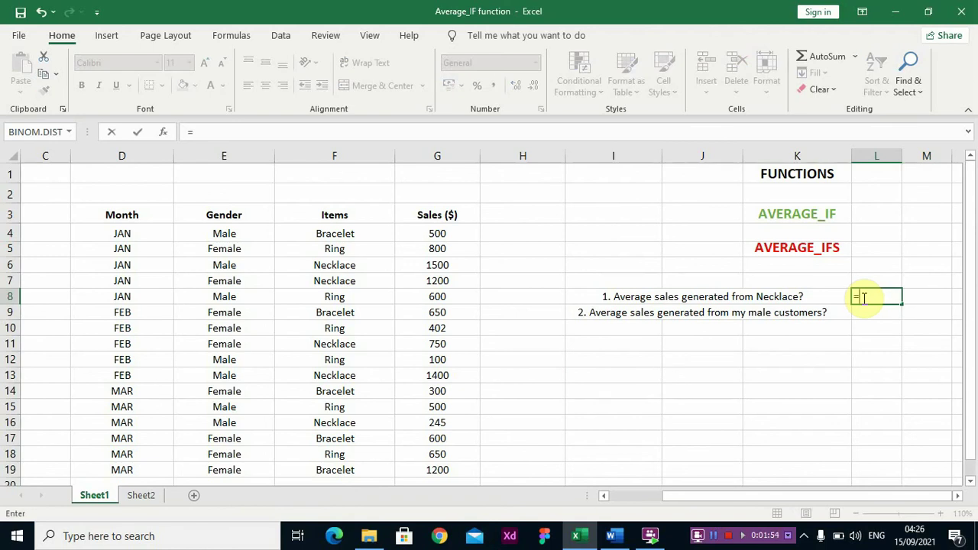
text(ave)
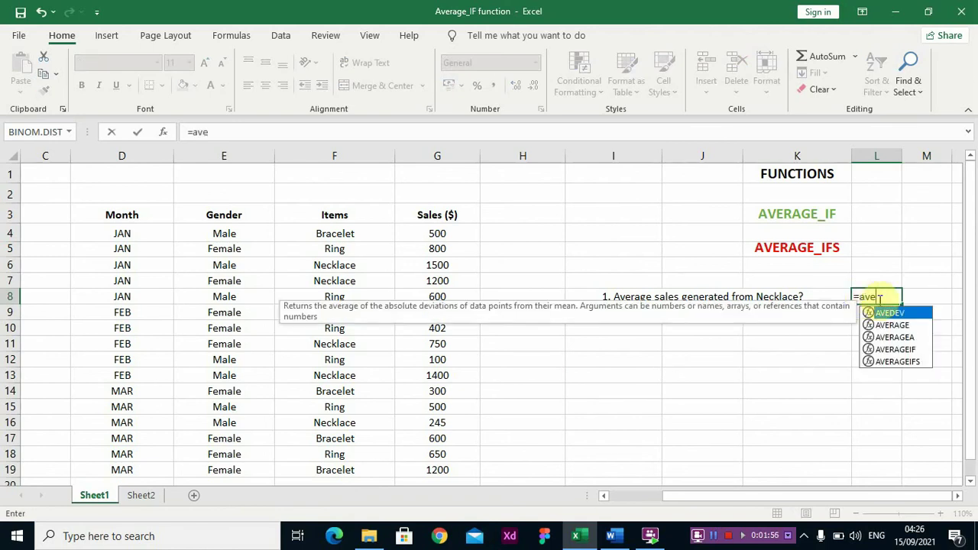
double_click(913, 351)
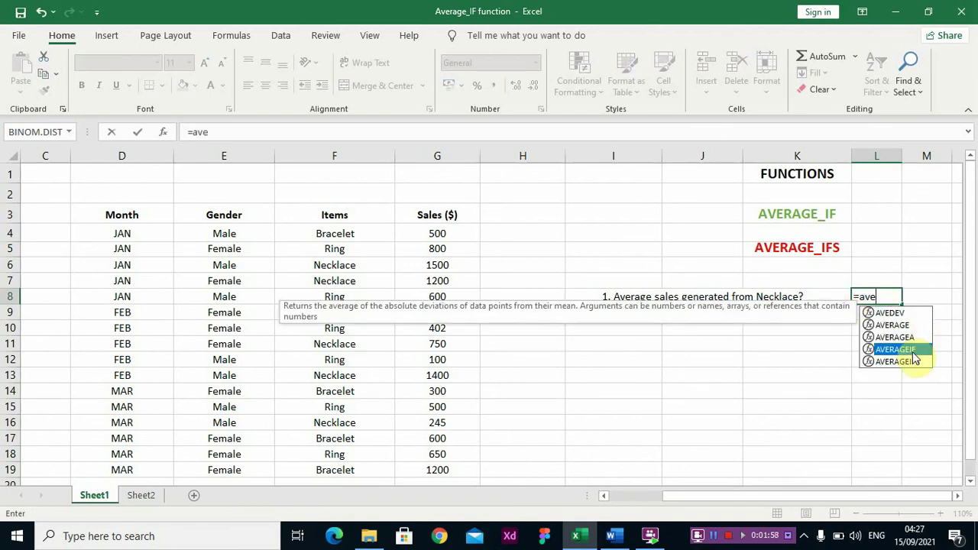
click(957, 496)
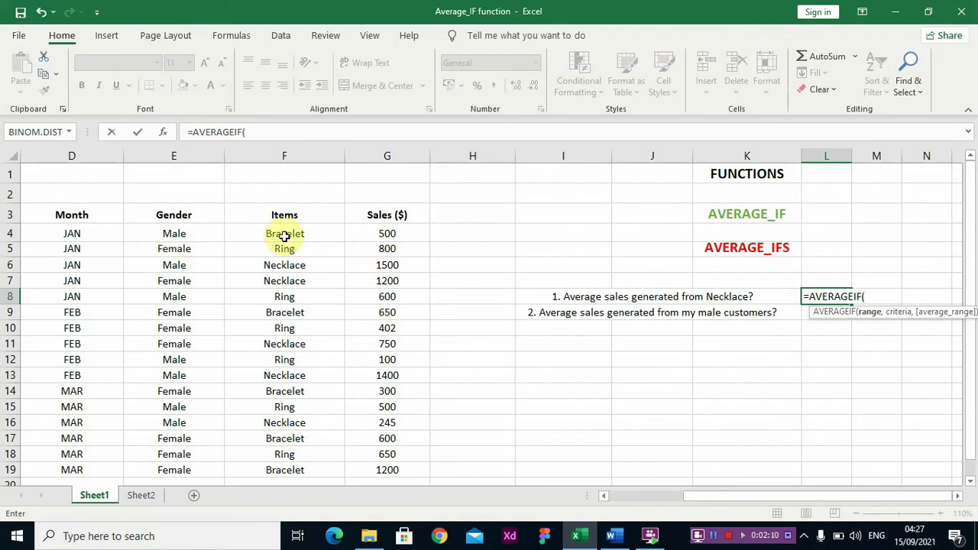
drag(289, 231, 321, 468)
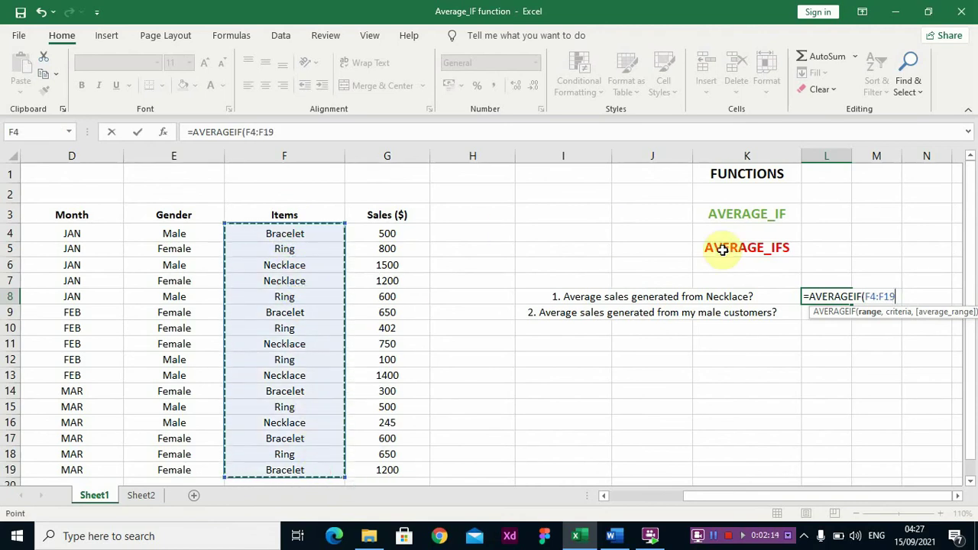
text(,)
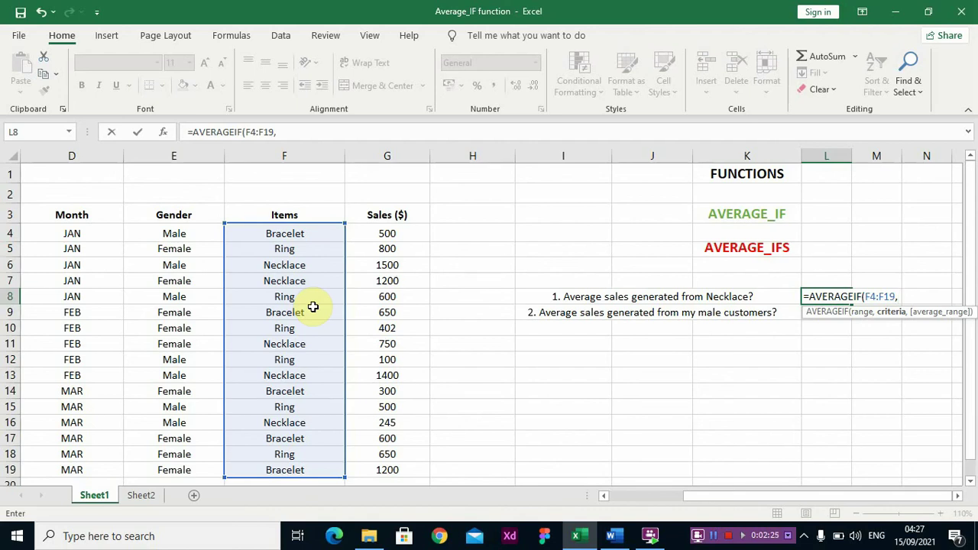
click(298, 265)
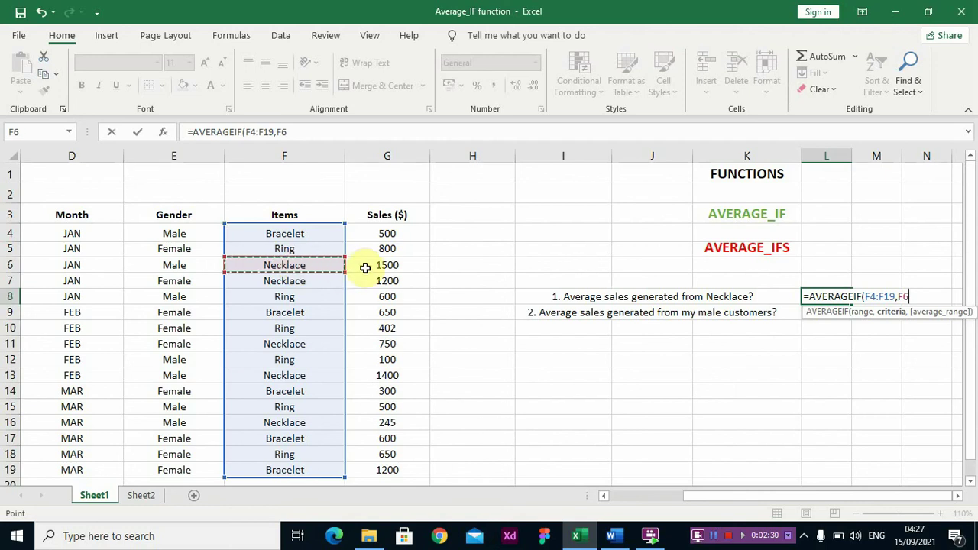
text(,)
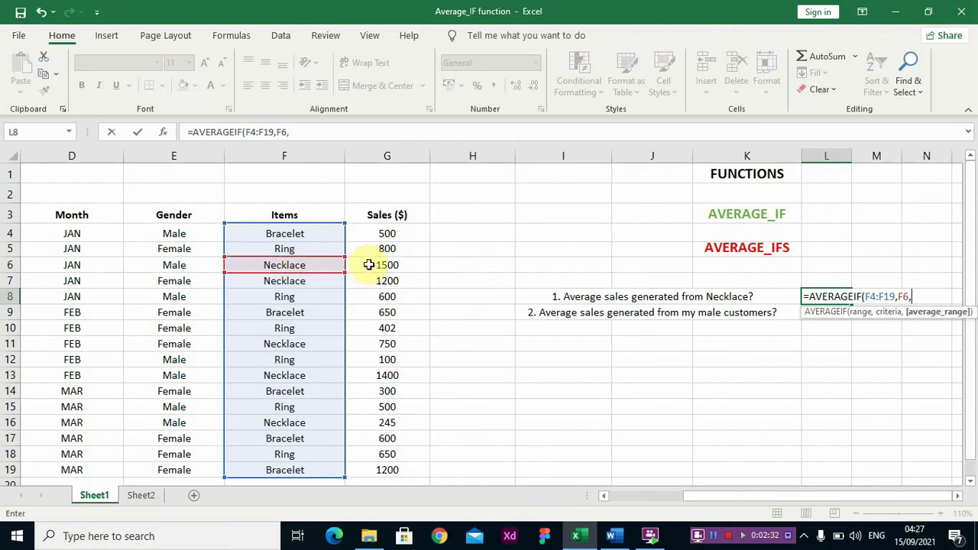
click(957, 496)
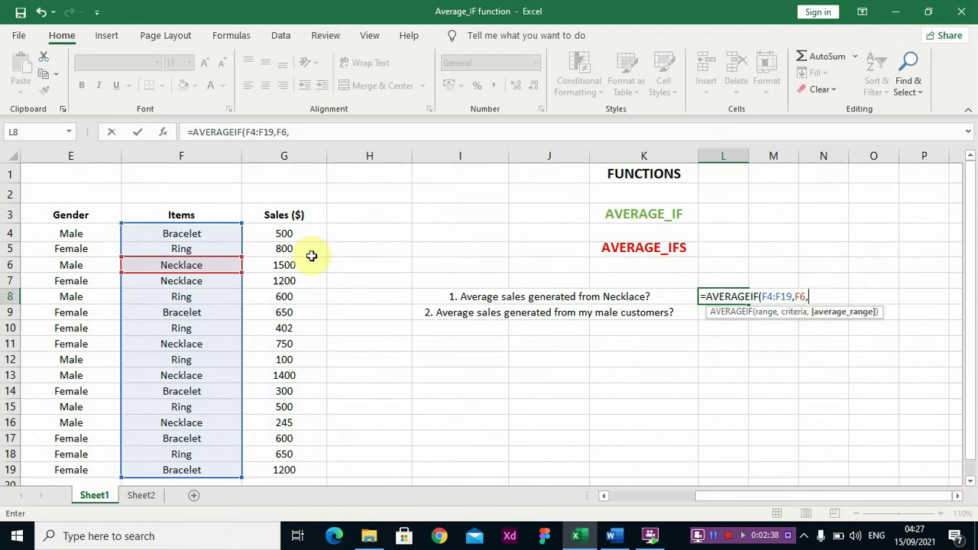
click(283, 234)
drag(285, 244, 315, 469)
key(Return)
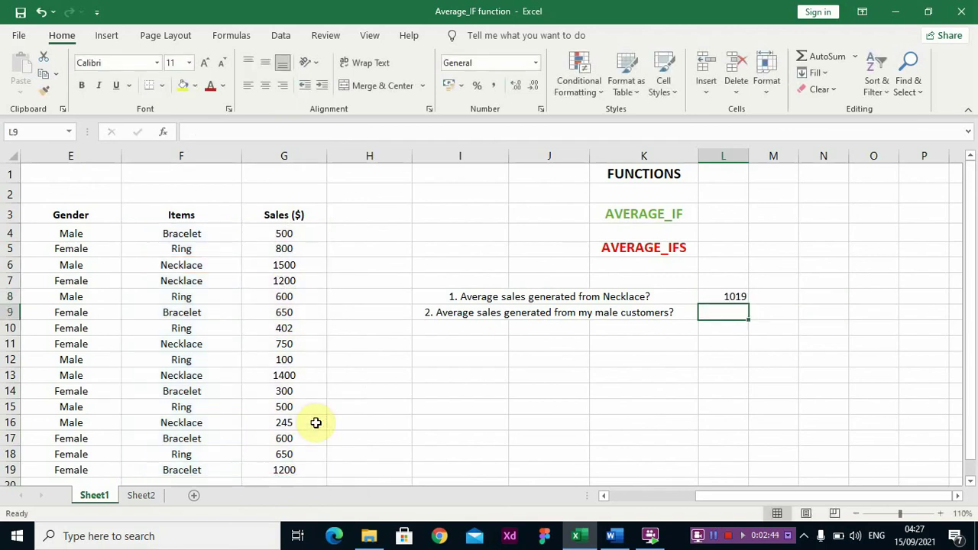
Apply the Currency number format to the Necklace average in L8.
click(724, 296)
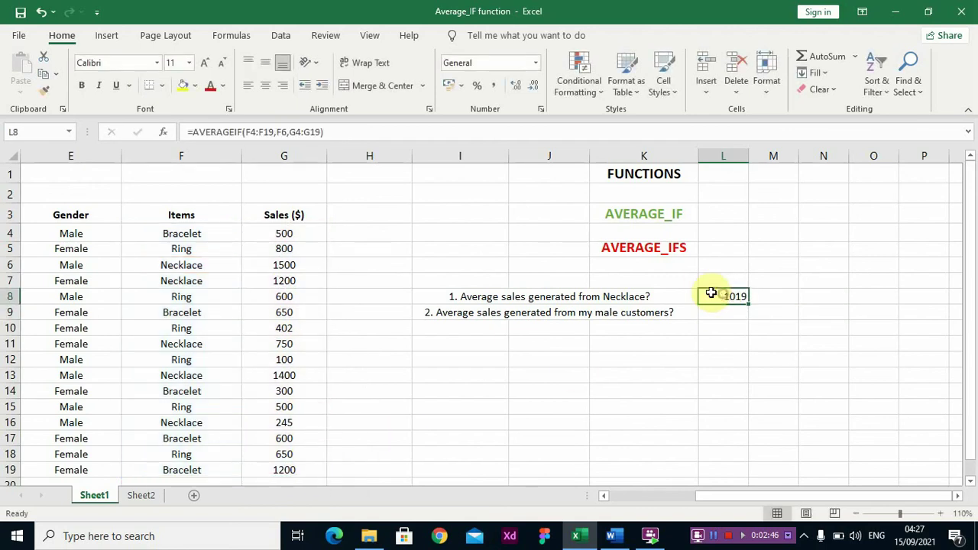
click(536, 68)
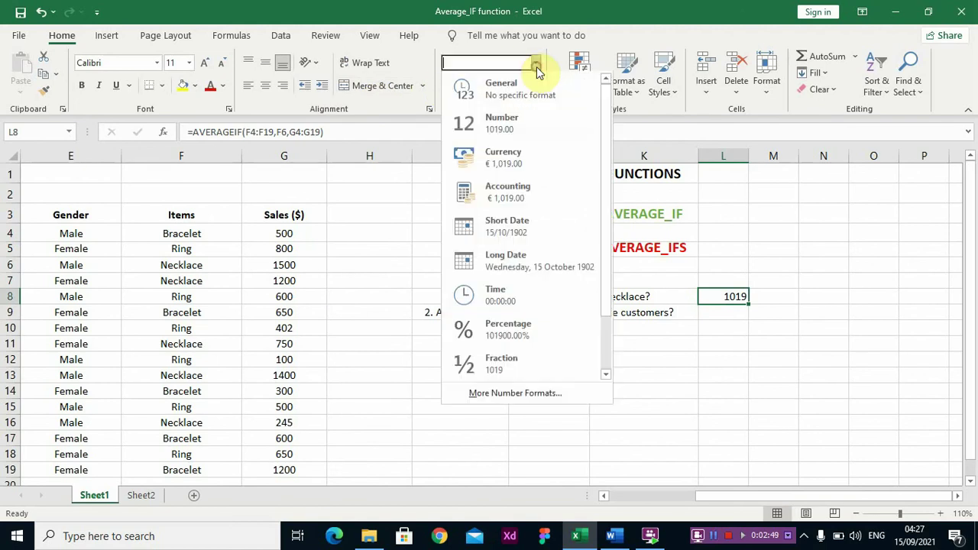
click(517, 156)
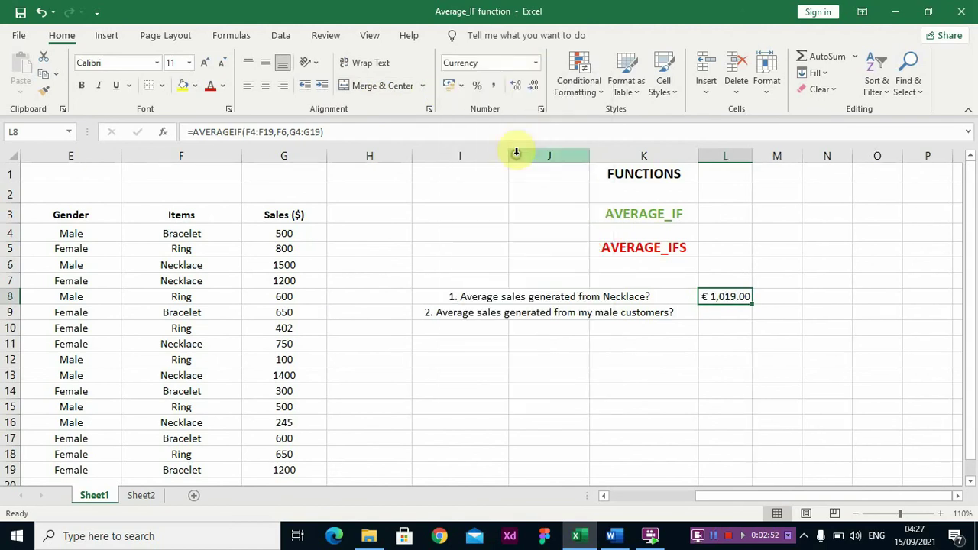
click(722, 341)
Switch L8 to $ English (United States) accounting format, showing $1,019.00.
click(743, 299)
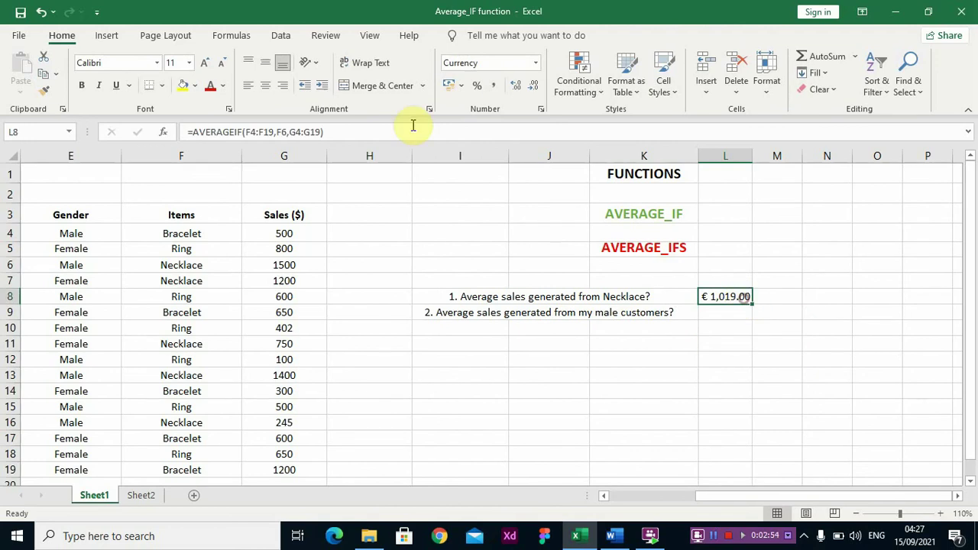
click(461, 86)
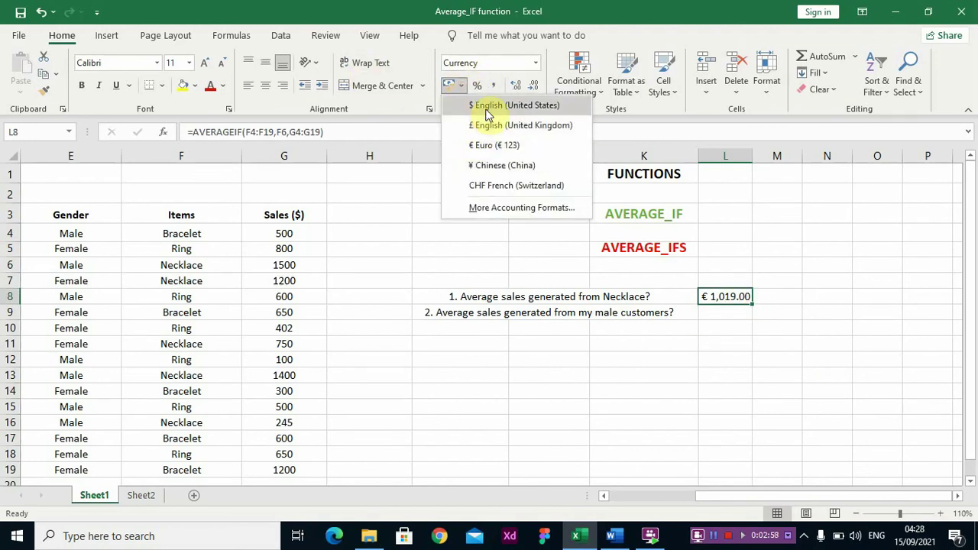
click(487, 113)
click(797, 359)
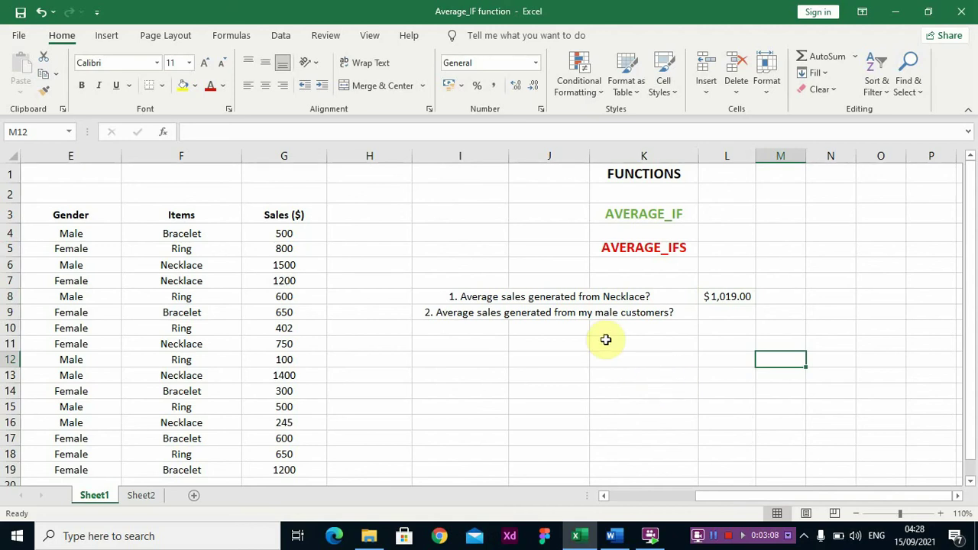
click(437, 320)
click(473, 400)
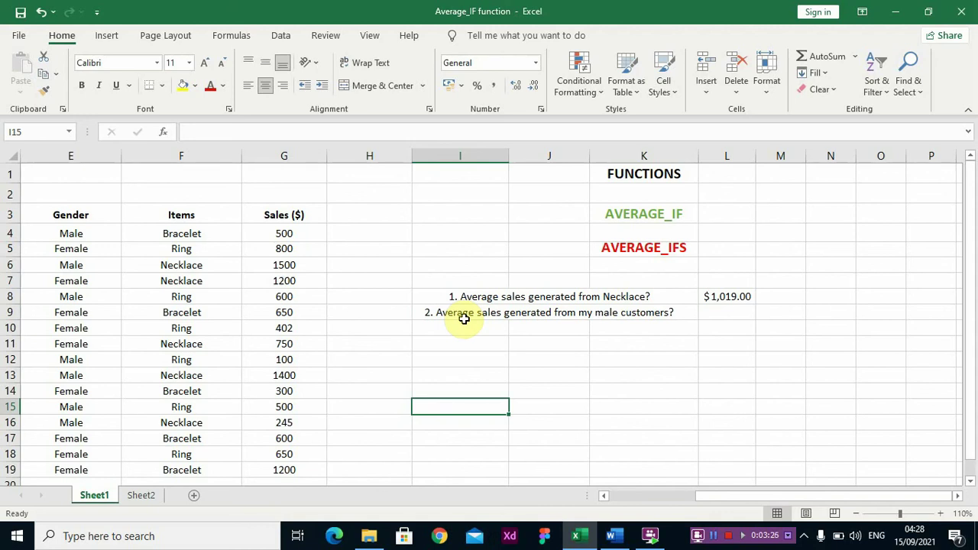
In L9, enter =AVERAGEIF(E4:E19,E4,G4:G19) for male customers' average sales, returning 692.14286.
click(728, 312)
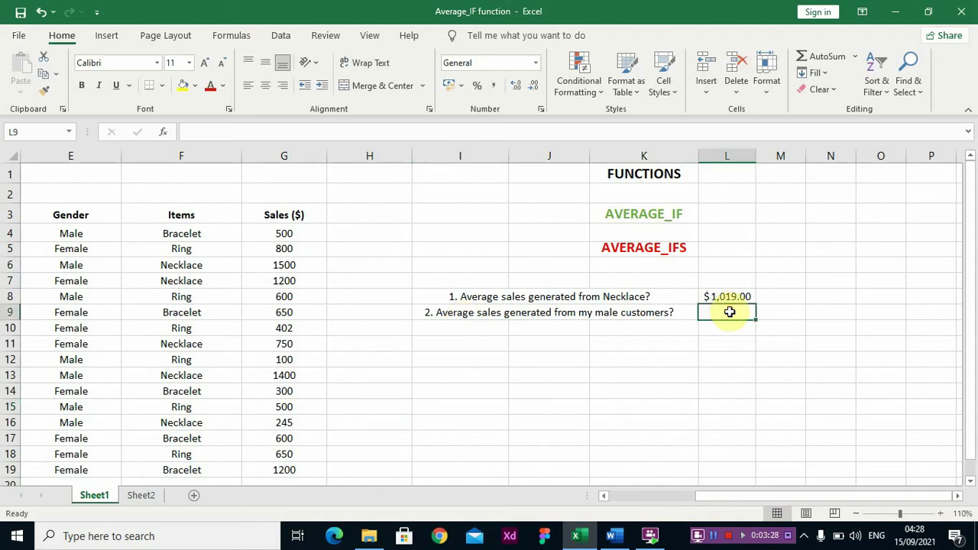
text(=)
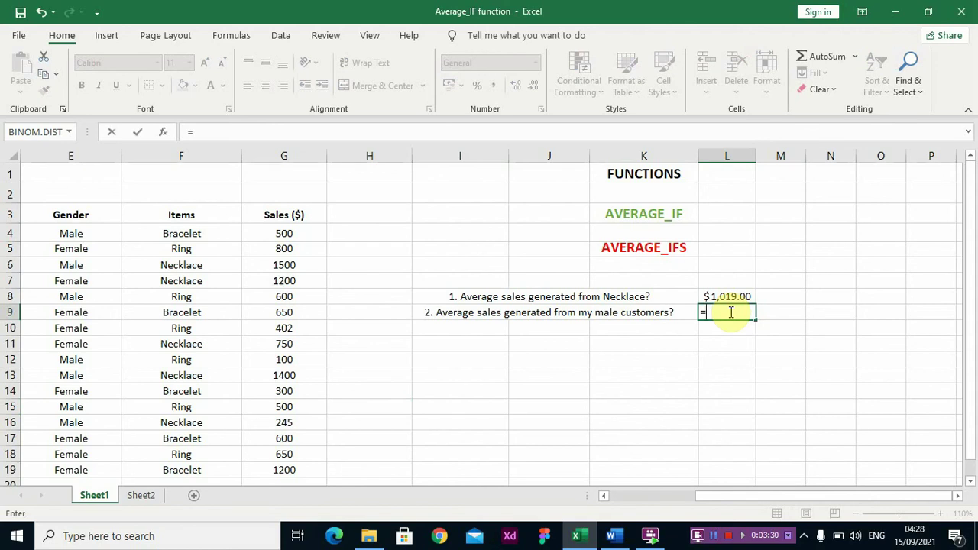
text(ave)
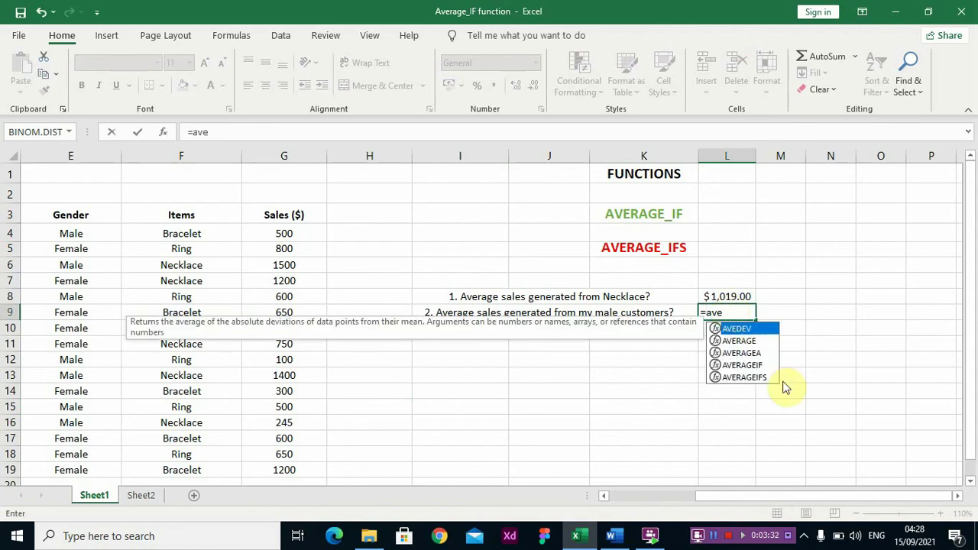
double_click(745, 365)
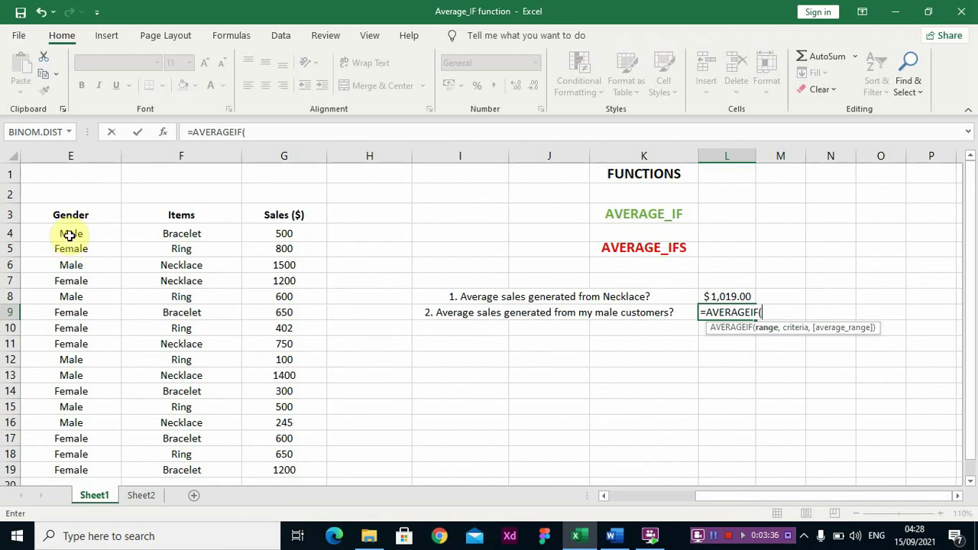
drag(69, 235, 90, 470)
text(,)
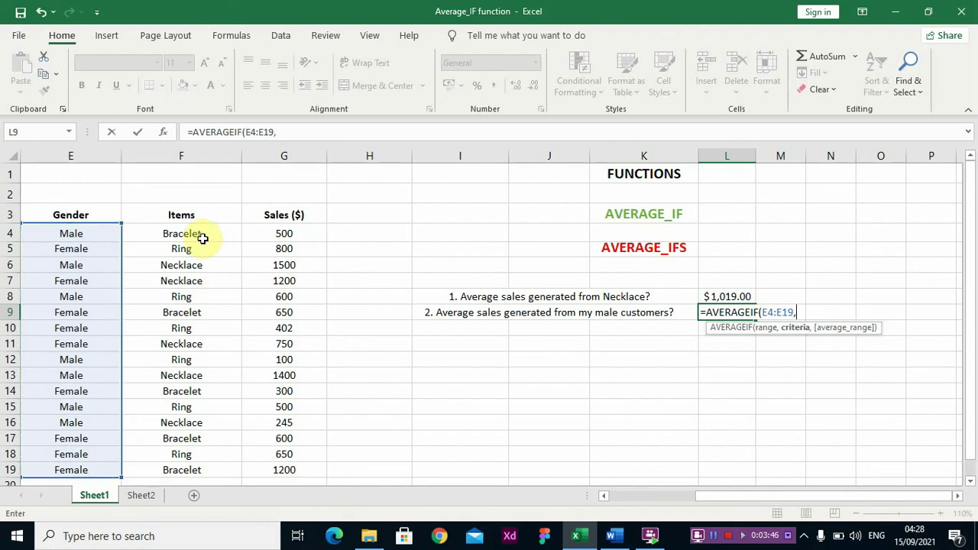
click(80, 235)
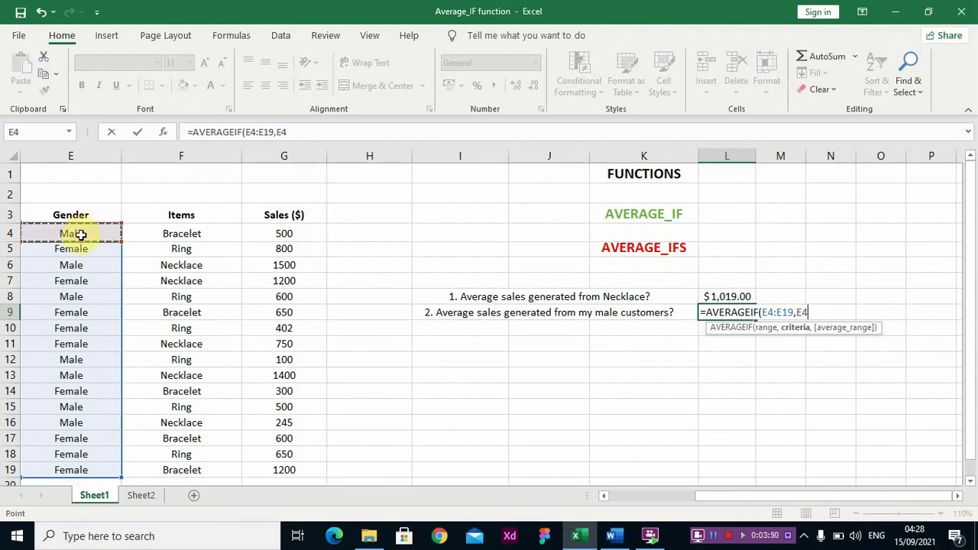
text(,)
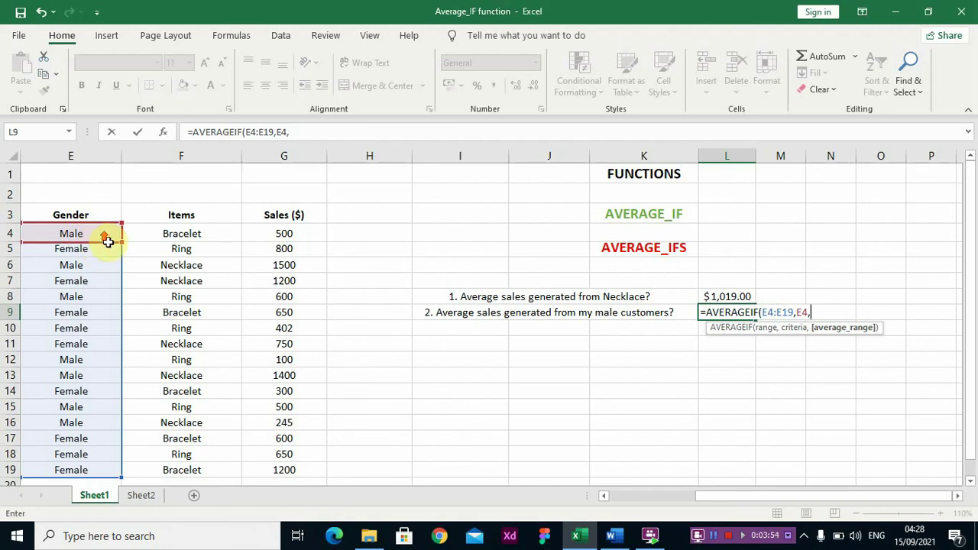
click(286, 238)
drag(289, 244, 305, 468)
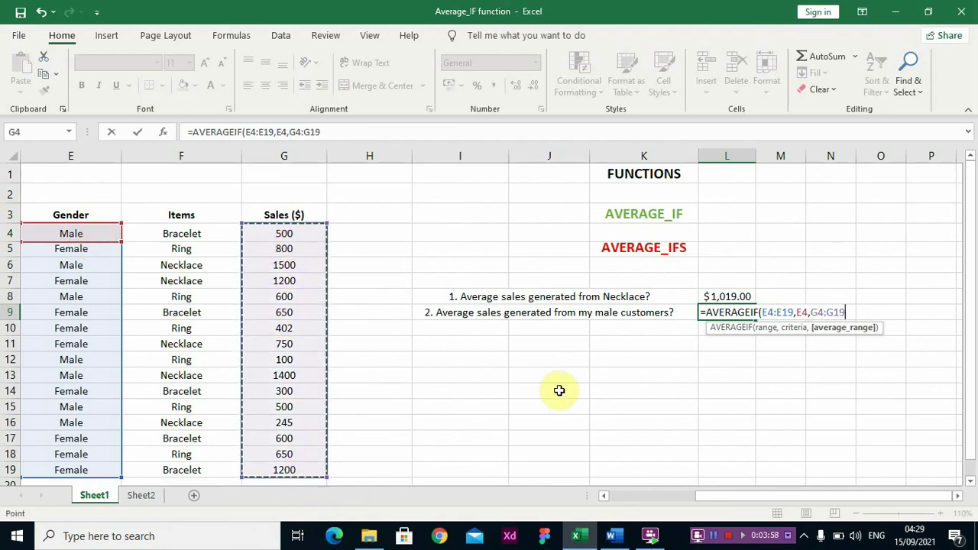
key(Return)
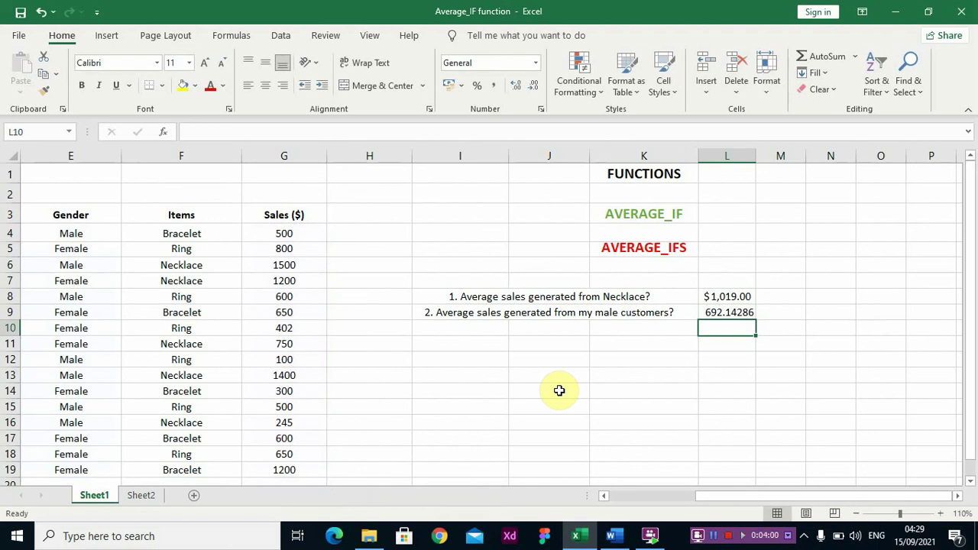
click(718, 313)
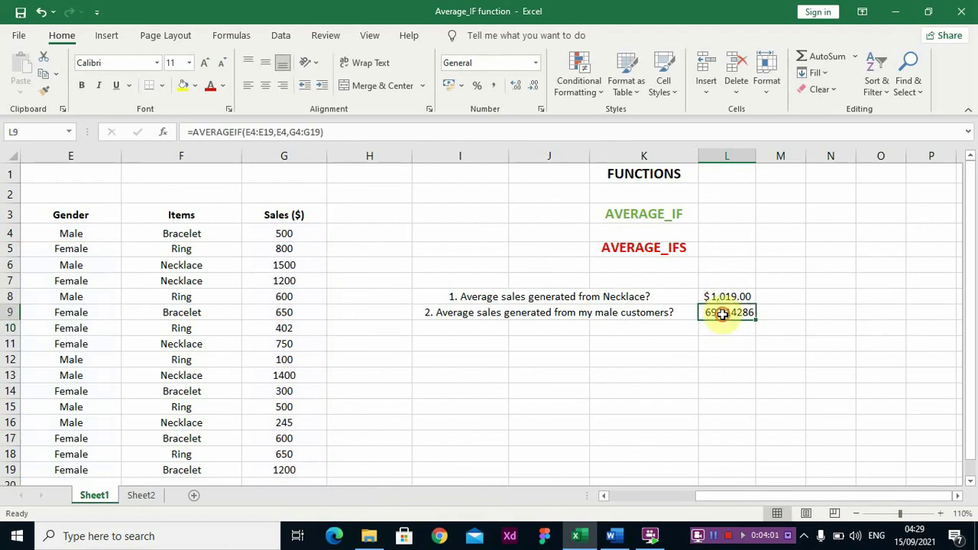
Apply $ English (United States) accounting format to L9 so it shows $692.14.
click(462, 85)
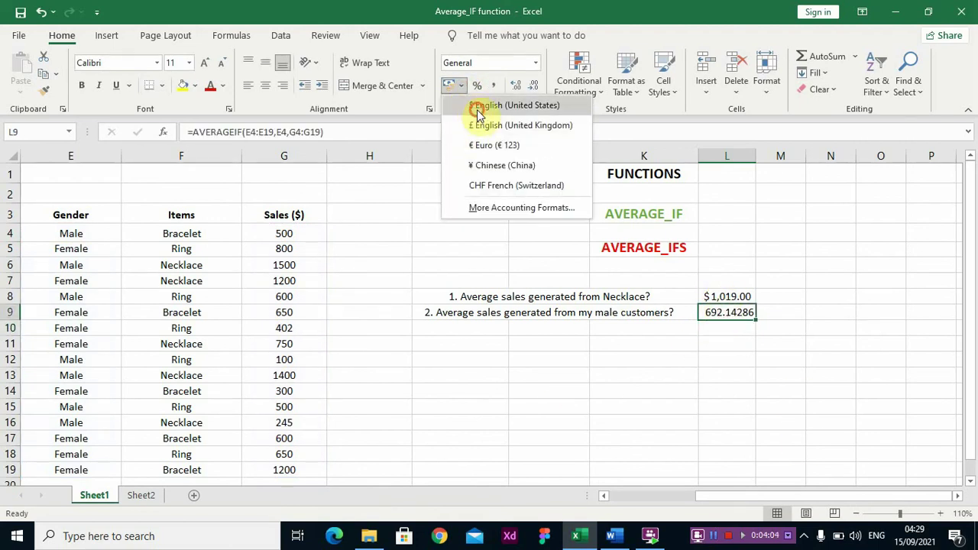
click(479, 113)
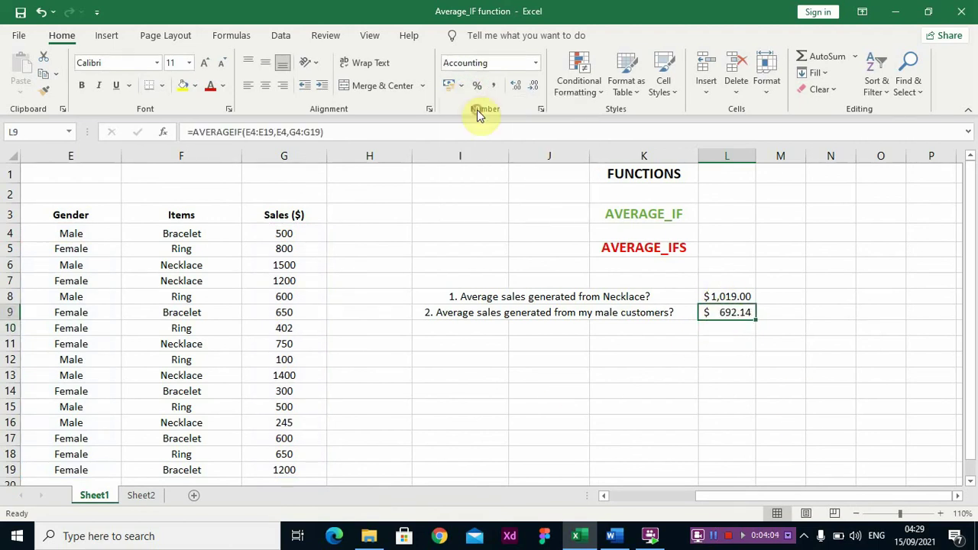
click(731, 345)
click(736, 312)
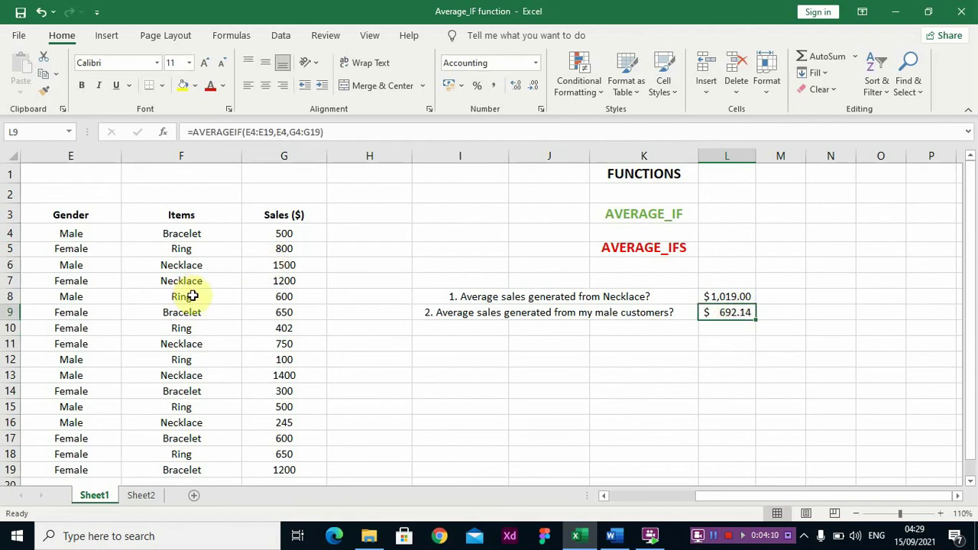
scroll(192, 295, down, 1)
scroll(230, 287, up, 1)
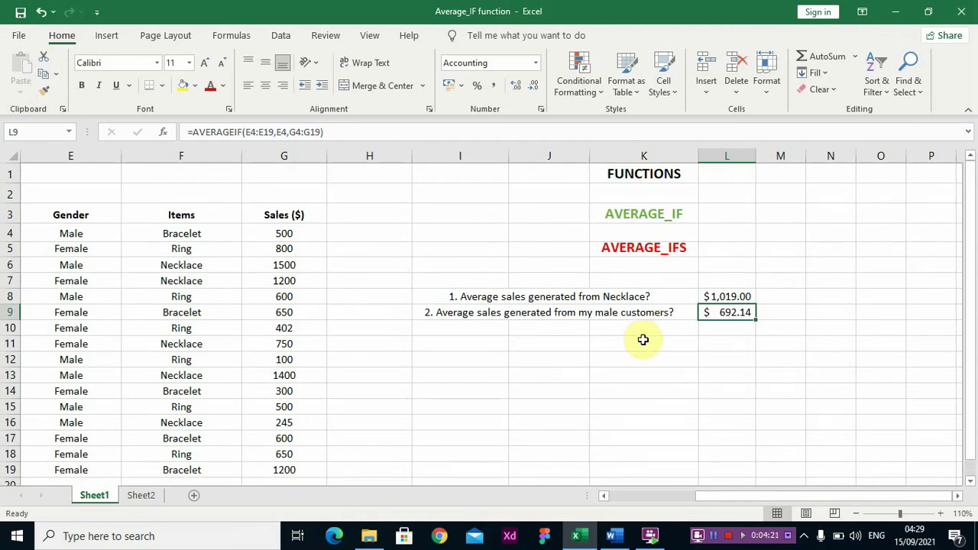
click(649, 247)
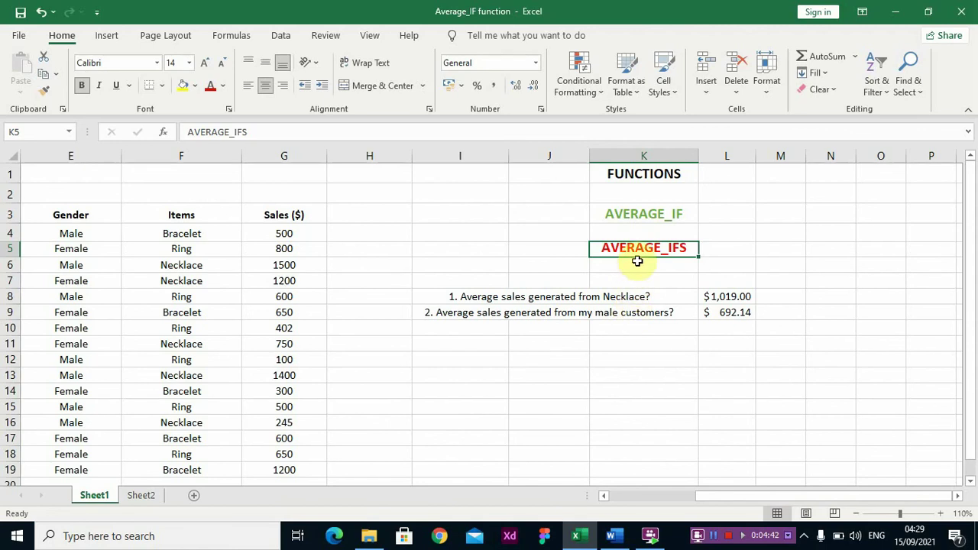
In J10, type '3. In the month of March, what is the average sales of'.
click(472, 331)
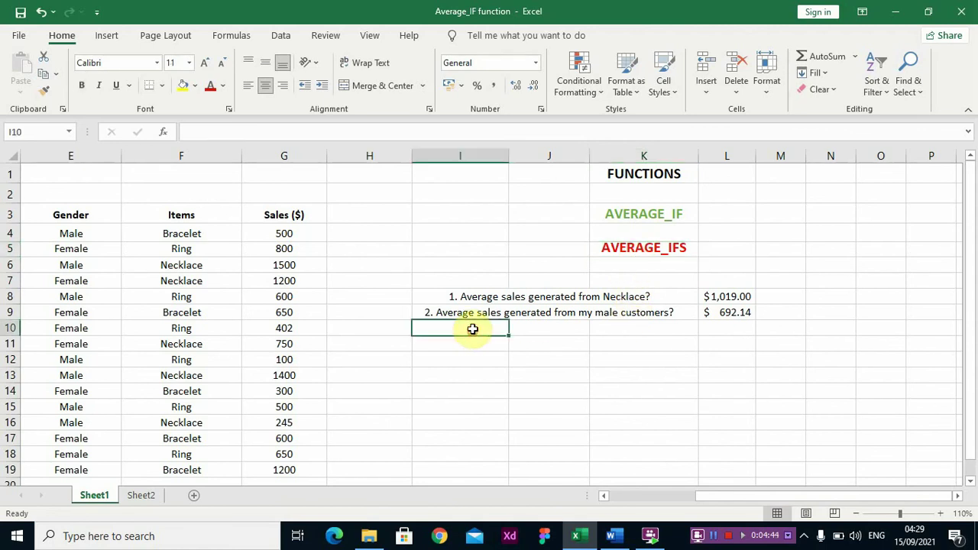
click(535, 329)
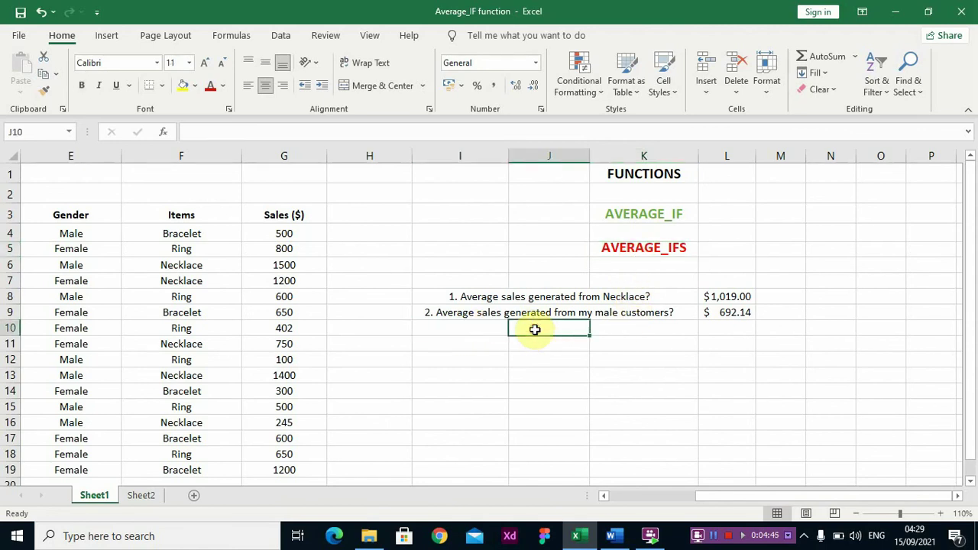
click(394, 134)
text(3.)
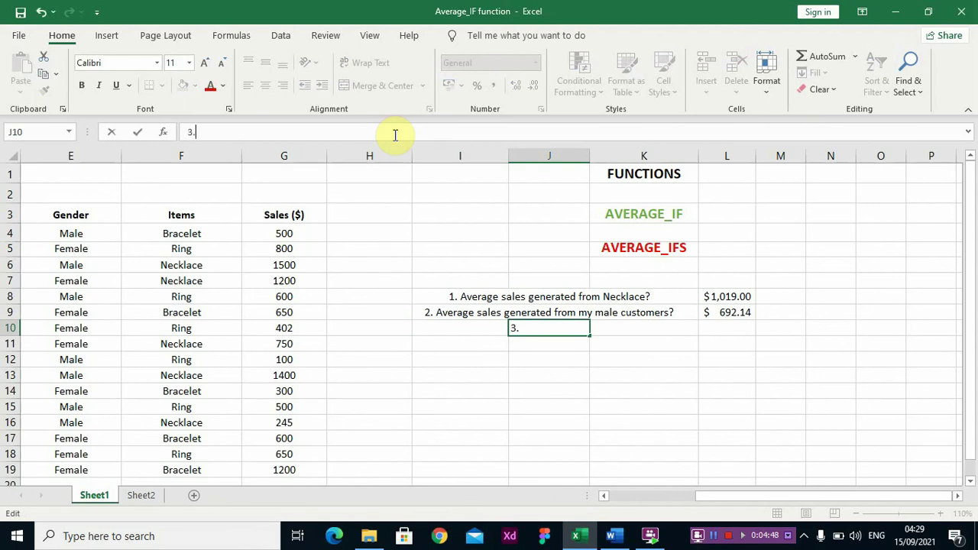
text( Average sales o)
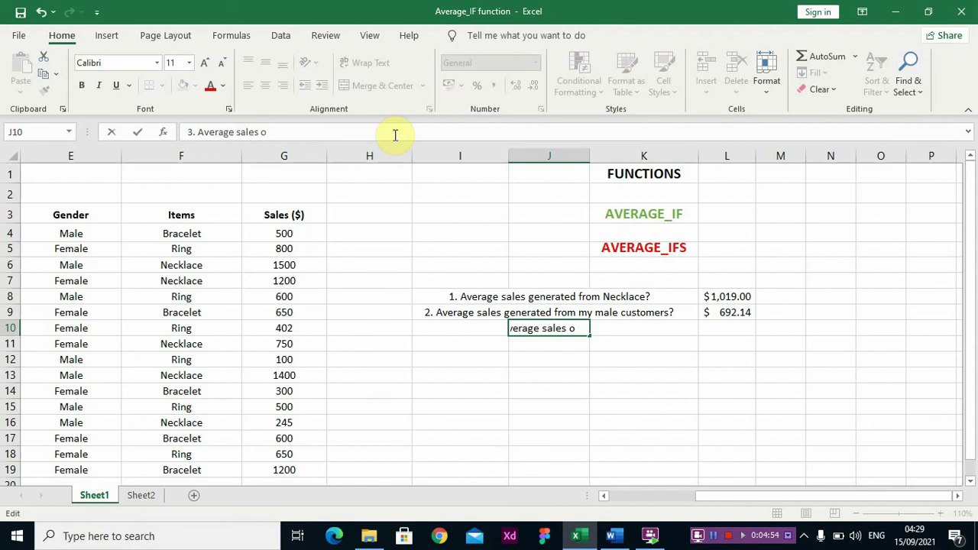
key(BackSpace)
key(BackSpace)
key(BackSpace)
key(BackSpace)
key(BackSpace)
key(BackSpace)
key(BackSpace)
key(BackSpace)
key(BackSpace)
key(BackSpace)
key(BackSpace)
key(BackSpace)
key(BackSpace)
key(BackSpace)
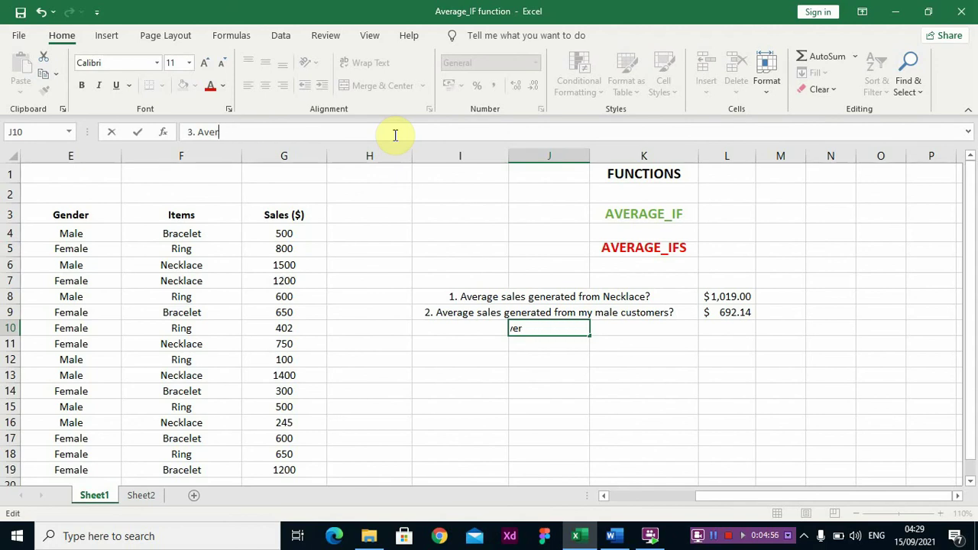
text(In the month)
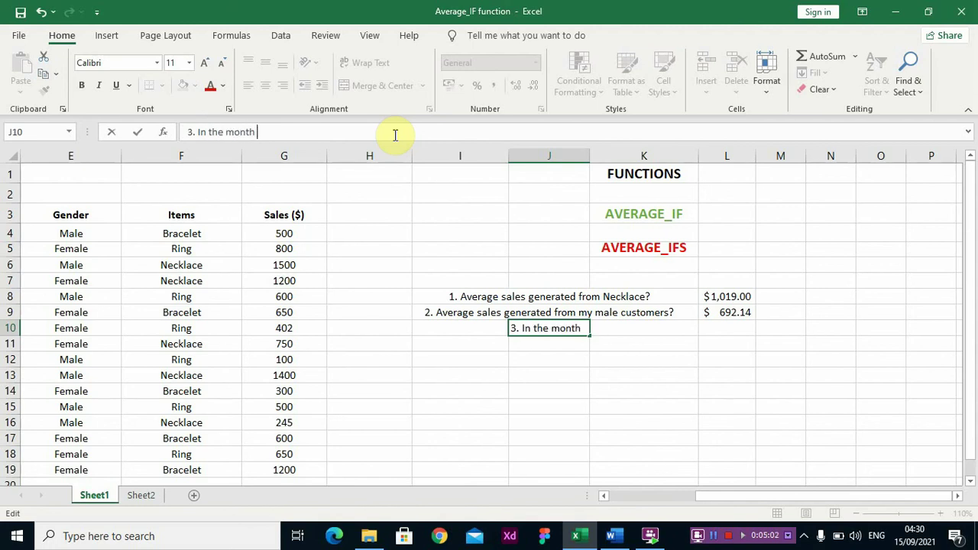
text( of March)
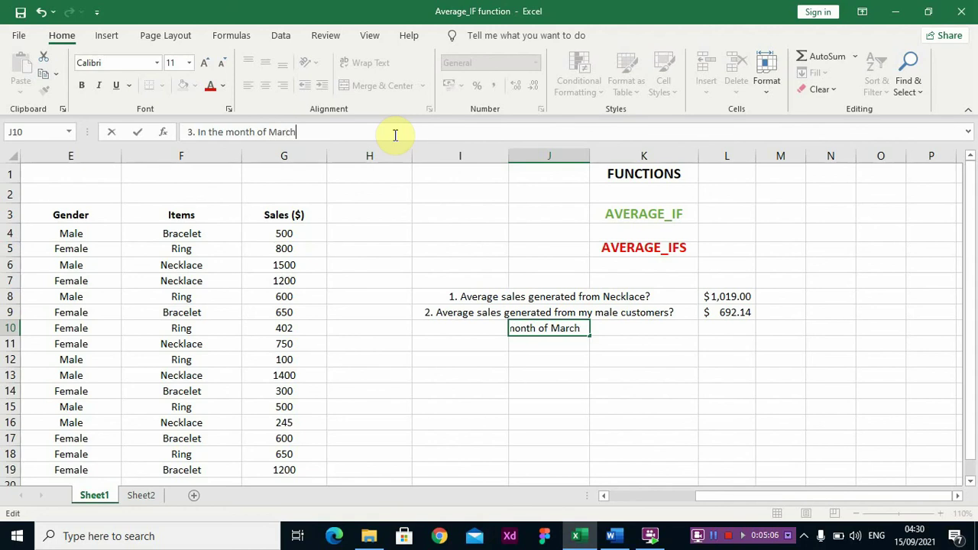
text(, wh)
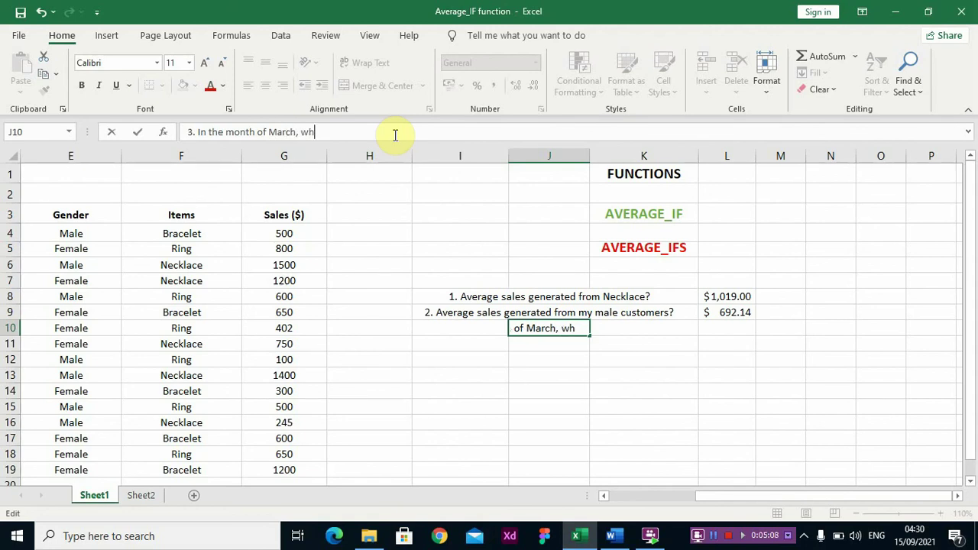
text(at is the)
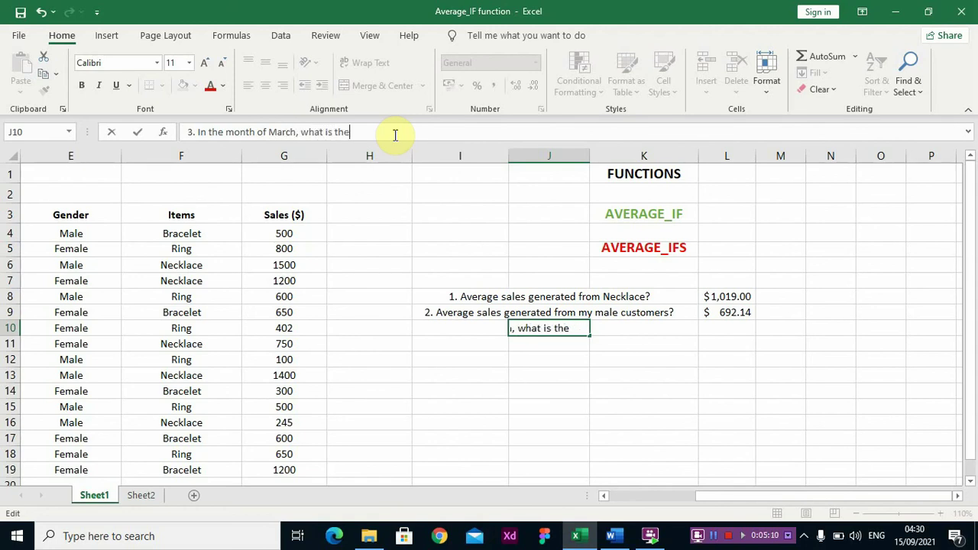
text( avera)
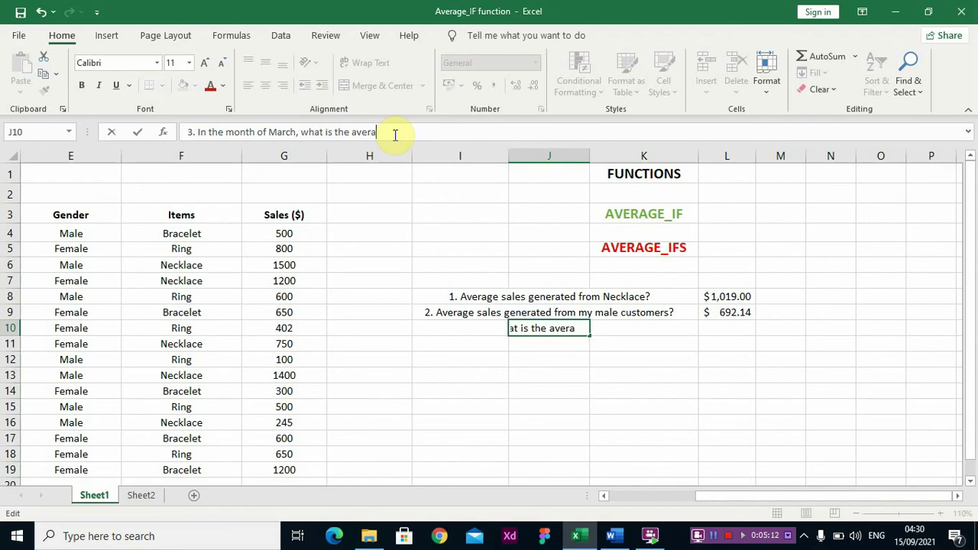
text(ge sales)
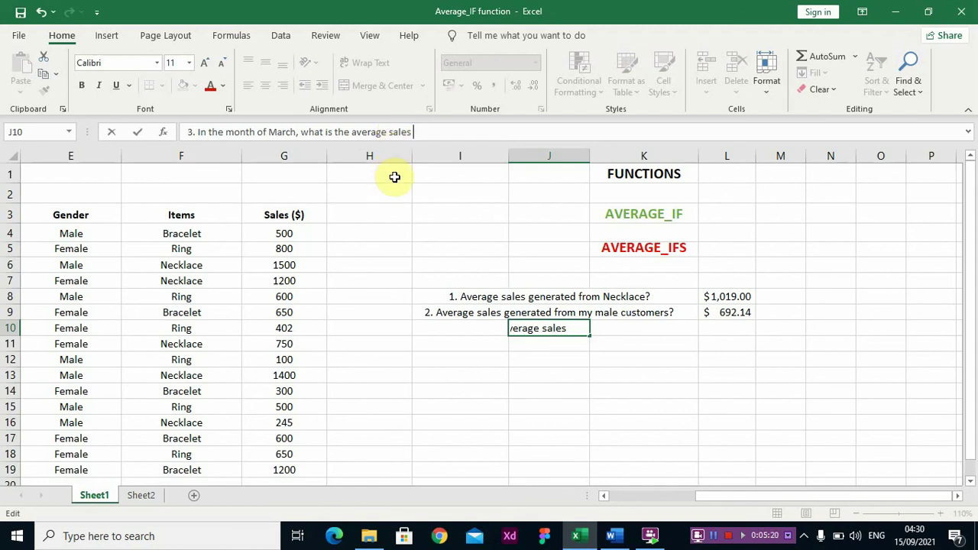
text(of)
Finish the question with 'Bracelet?', correcting the typo, and confirm the J10 entry.
scroll(264, 378, down, 1)
drag(745, 501, 703, 519)
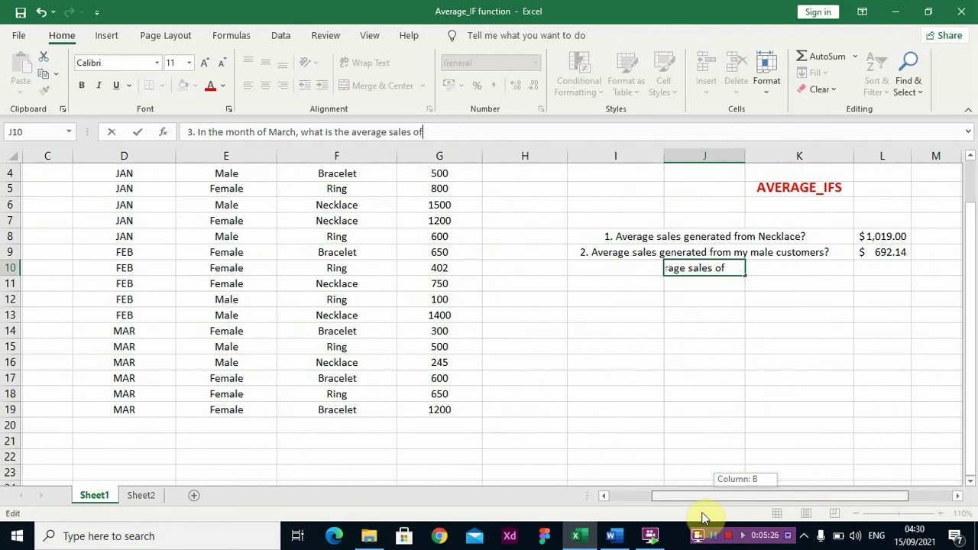
drag(703, 519, 739, 507)
scroll(637, 397, up, 1)
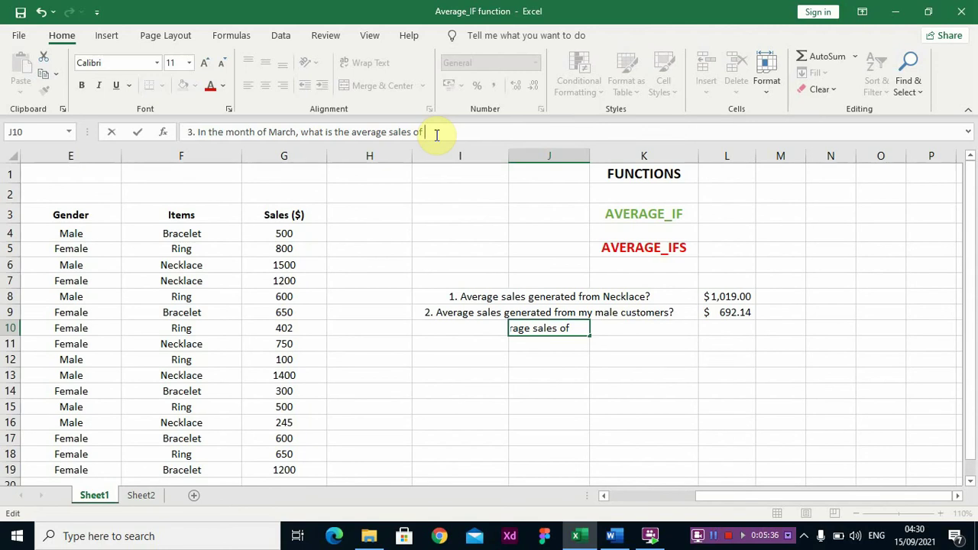
text(Bracek)
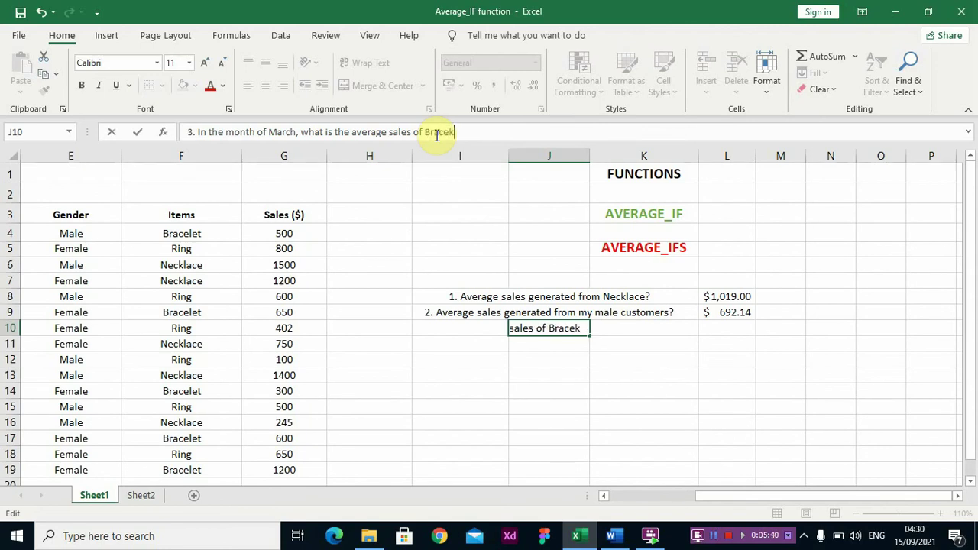
key(BackSpace)
text(let?)
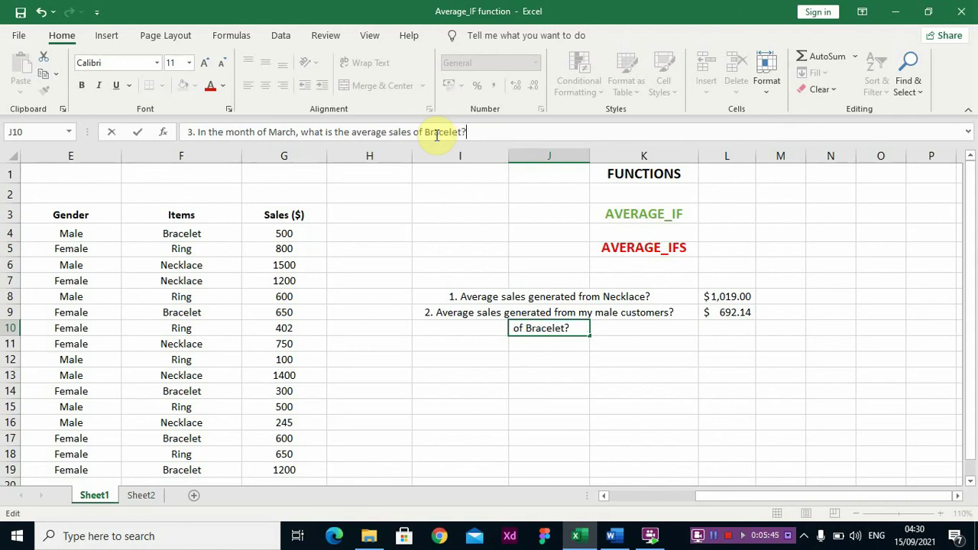
click(258, 132)
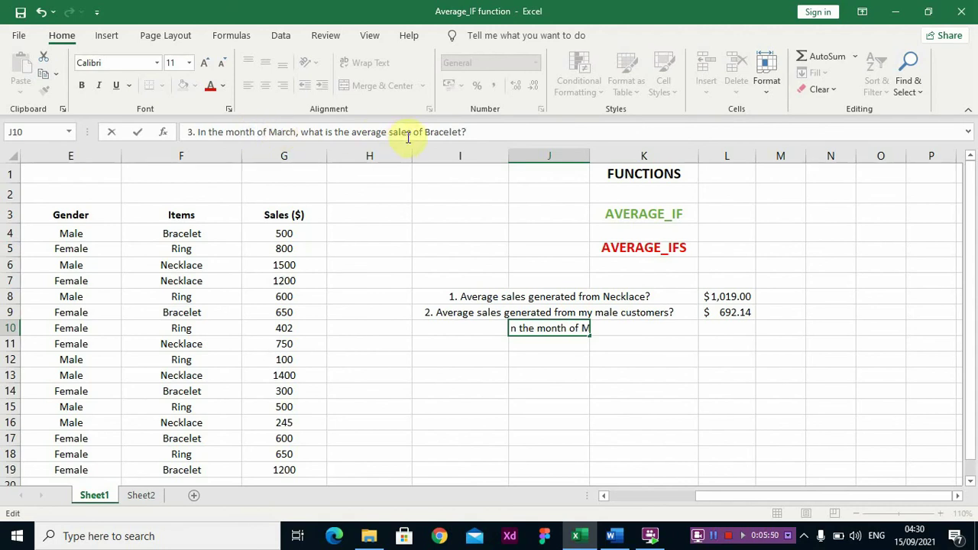
click(437, 132)
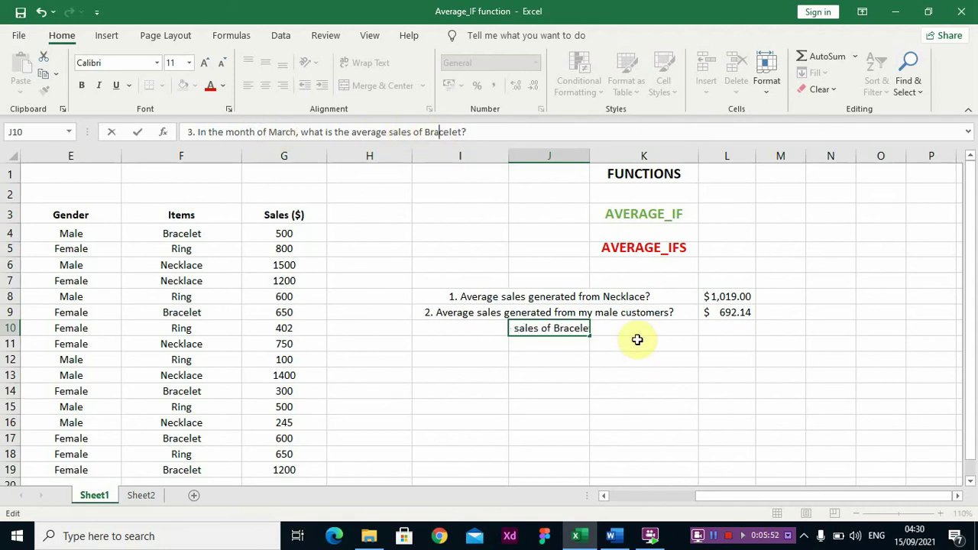
key(Escape)
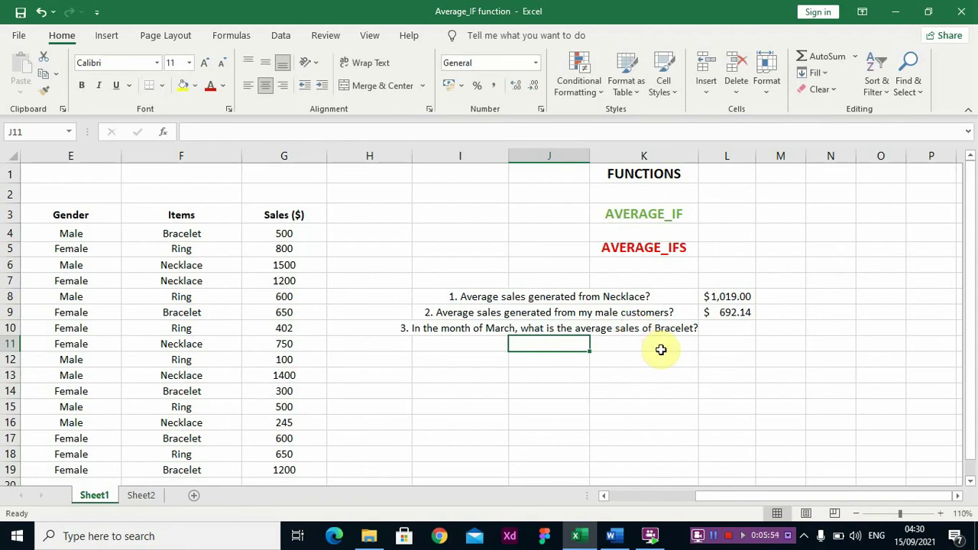
click(745, 330)
In L10, start =AVERAGEIFS with Sales G4:G19 to average and Month D4:D19 as first criteria range.
text(=)
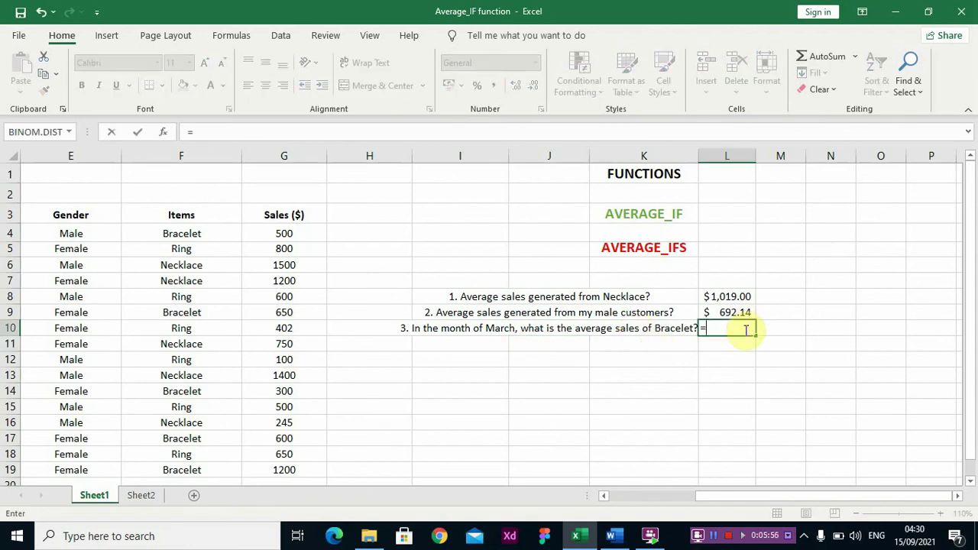
text(ave)
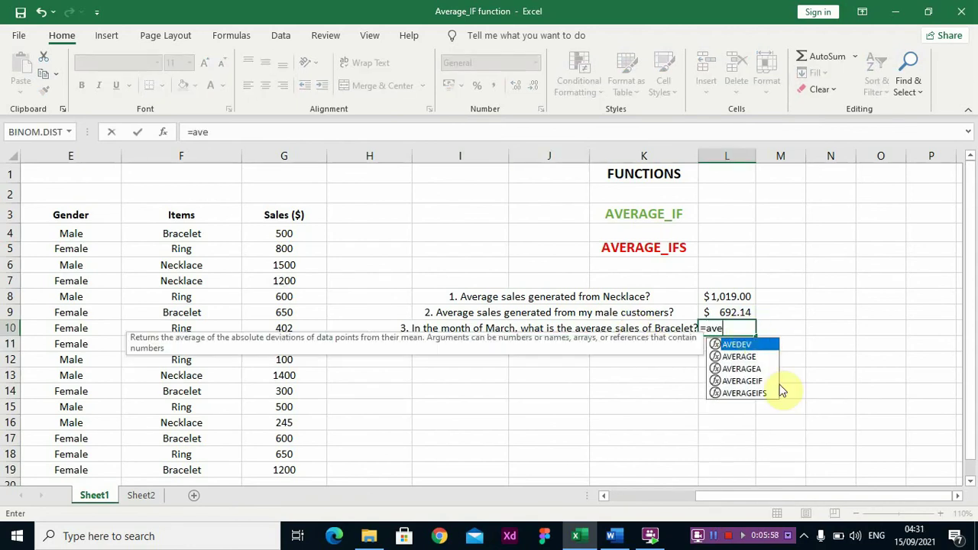
double_click(771, 393)
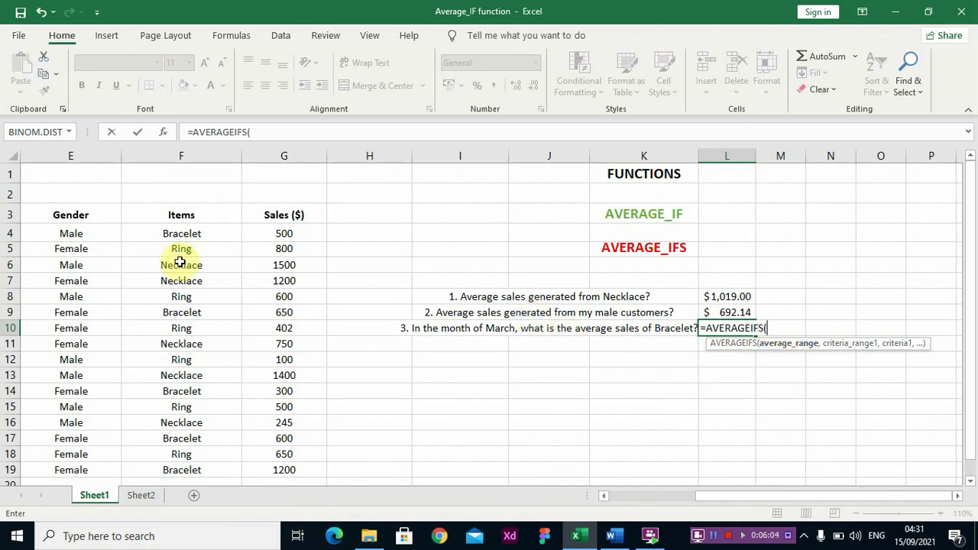
drag(284, 234, 286, 468)
text(,)
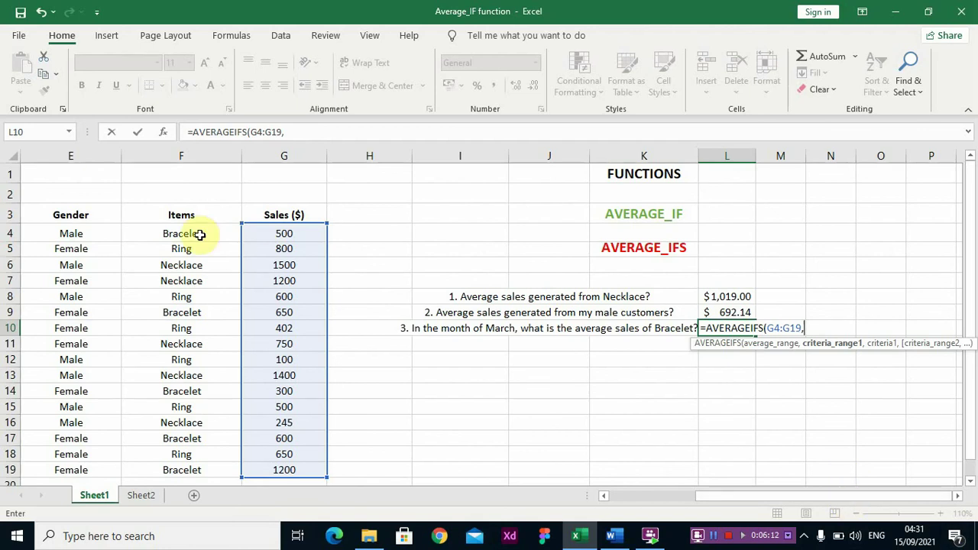
drag(830, 496, 754, 517)
drag(226, 232, 248, 467)
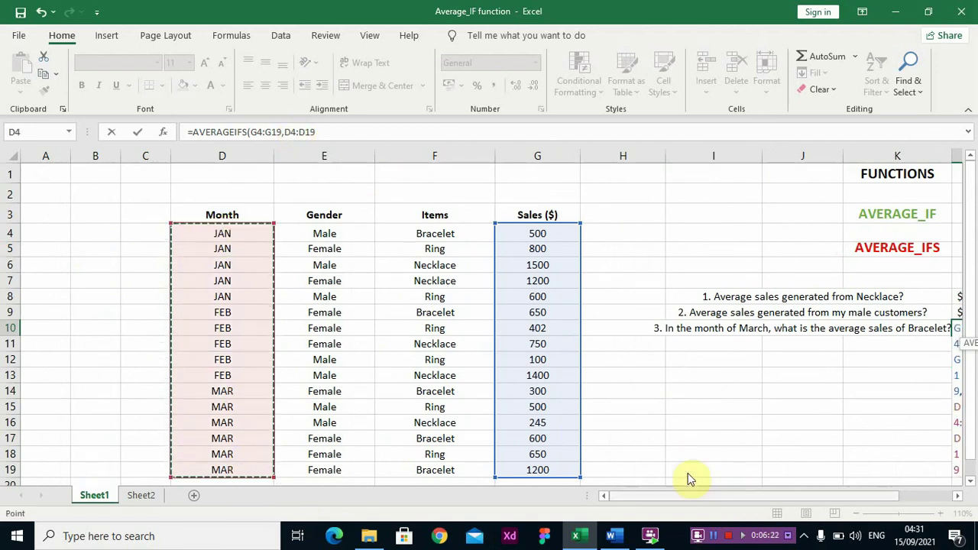
click(319, 132)
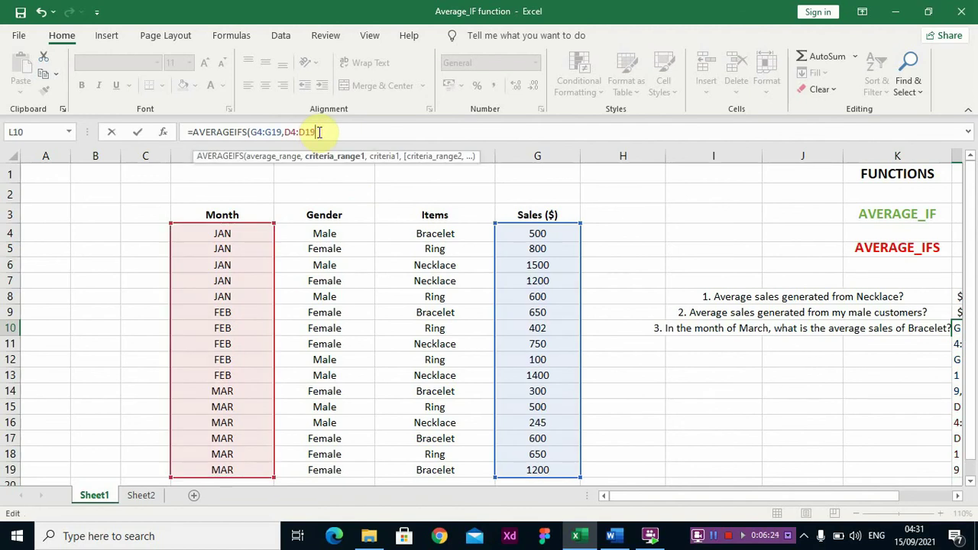
text(,)
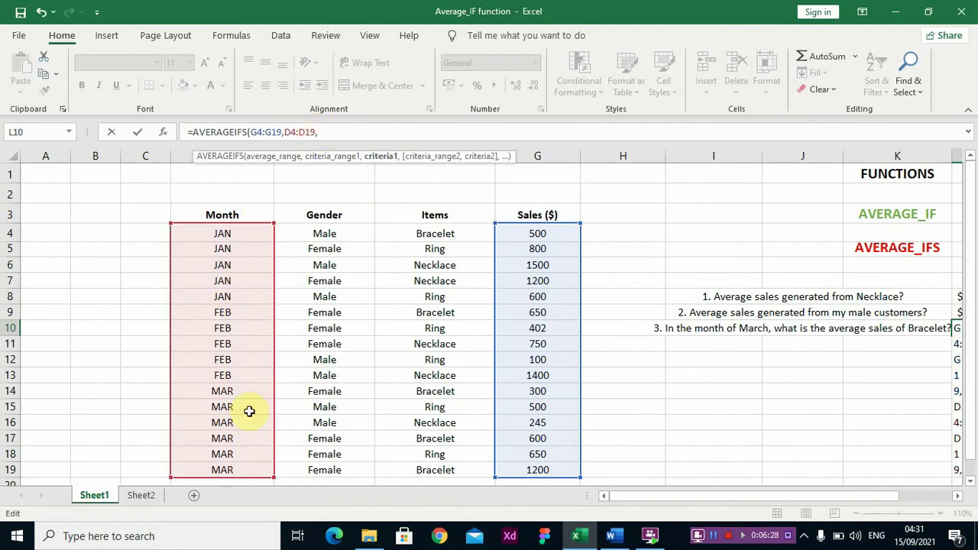
Add criteria MAR (D16), Items F4:F19 and Bracelet (F17), then finish the formula.
click(227, 422)
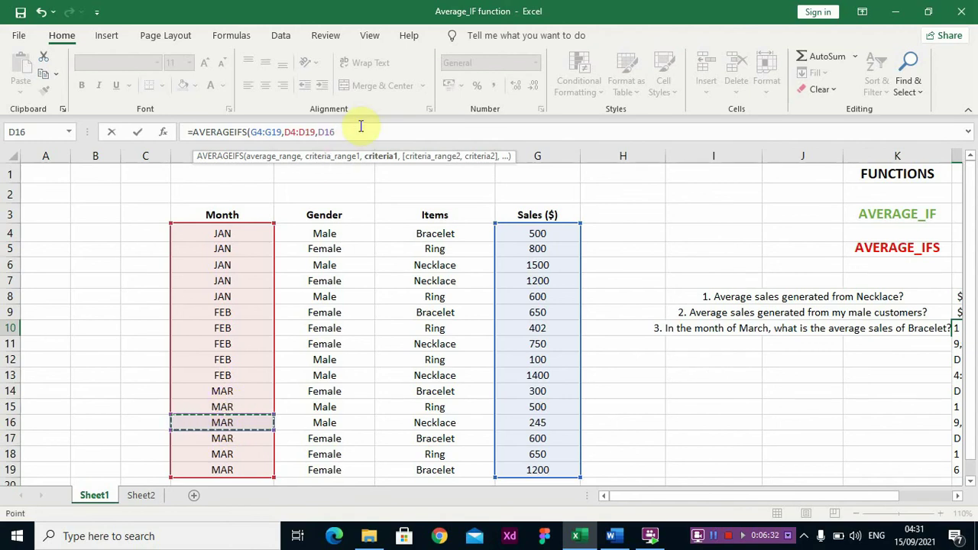
text(,)
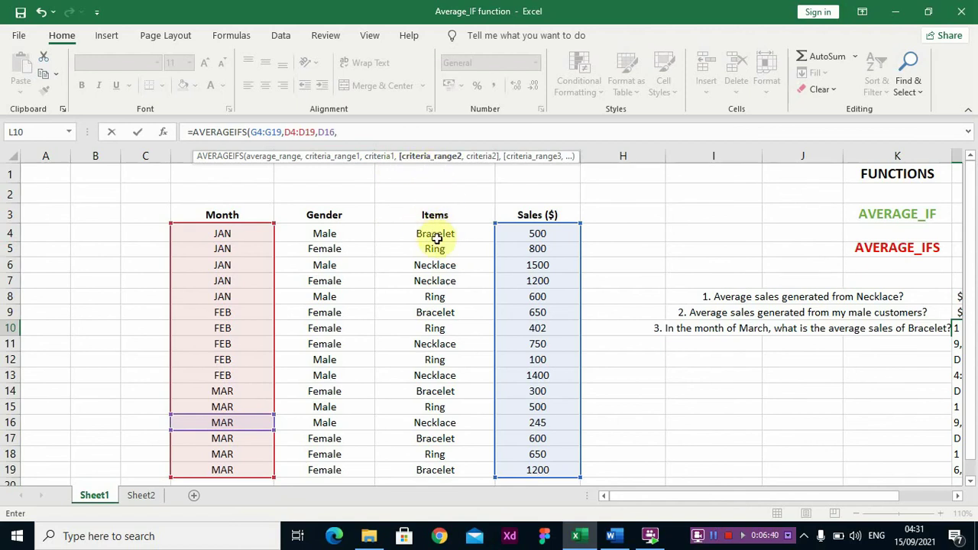
drag(435, 235, 459, 468)
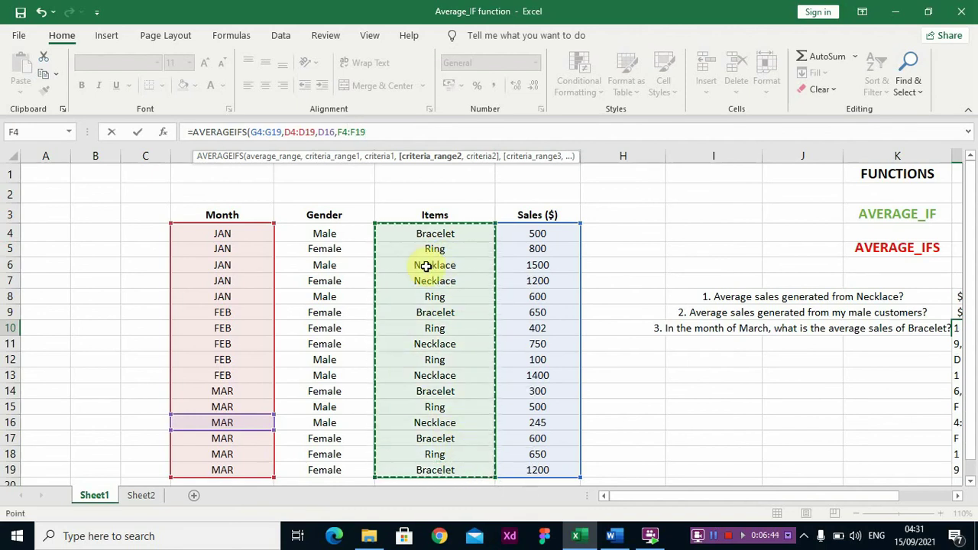
text(,)
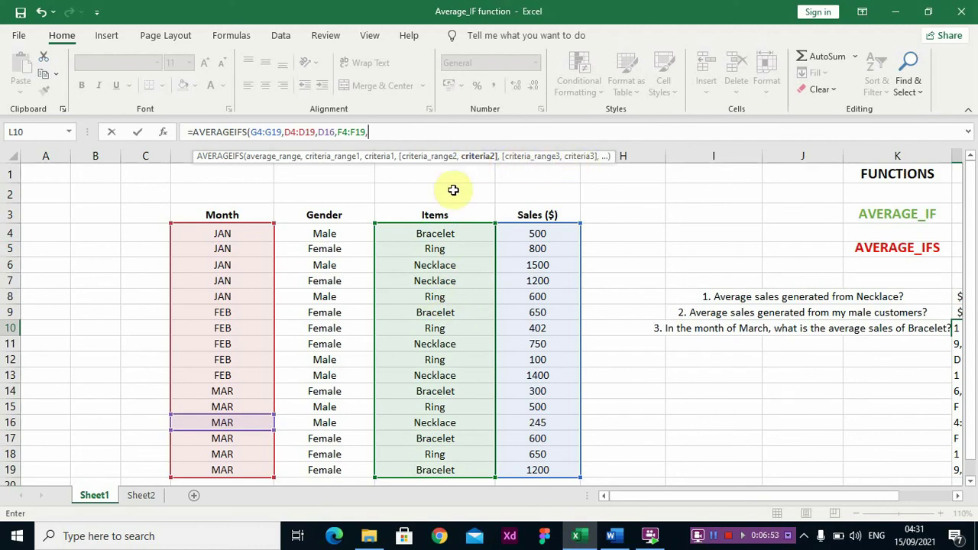
mouse_move(765, 496)
mouse_down()
mouse_move(804, 497)
mouse_move(774, 498)
mouse_up()
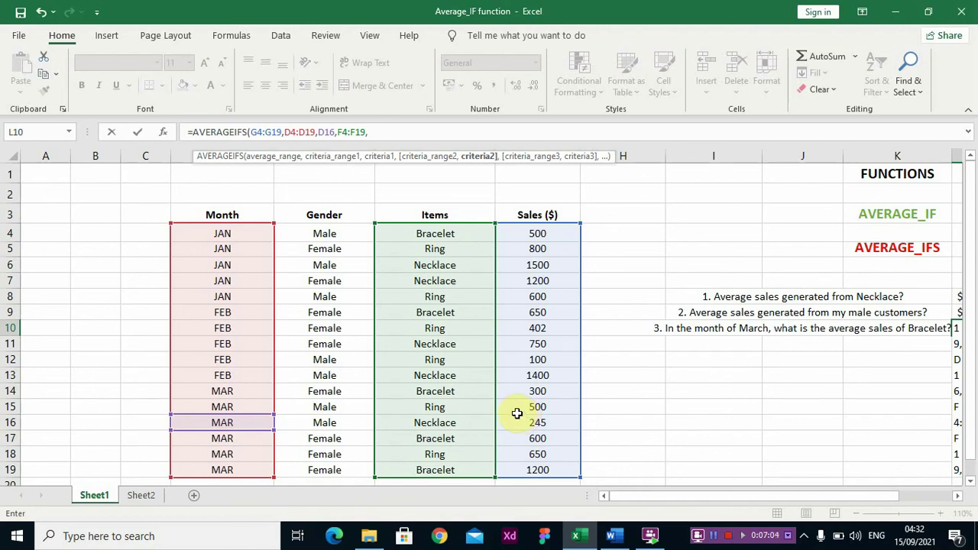
click(433, 442)
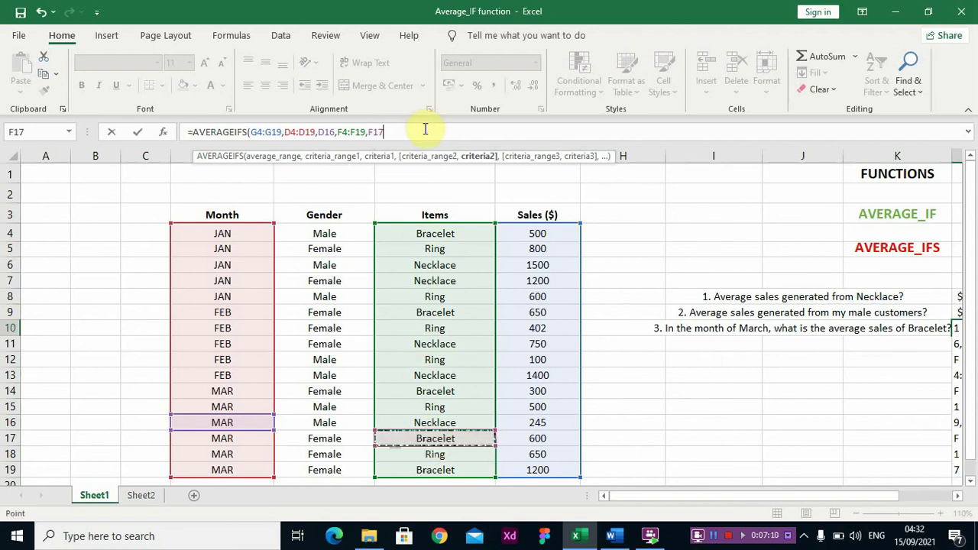
key(Return)
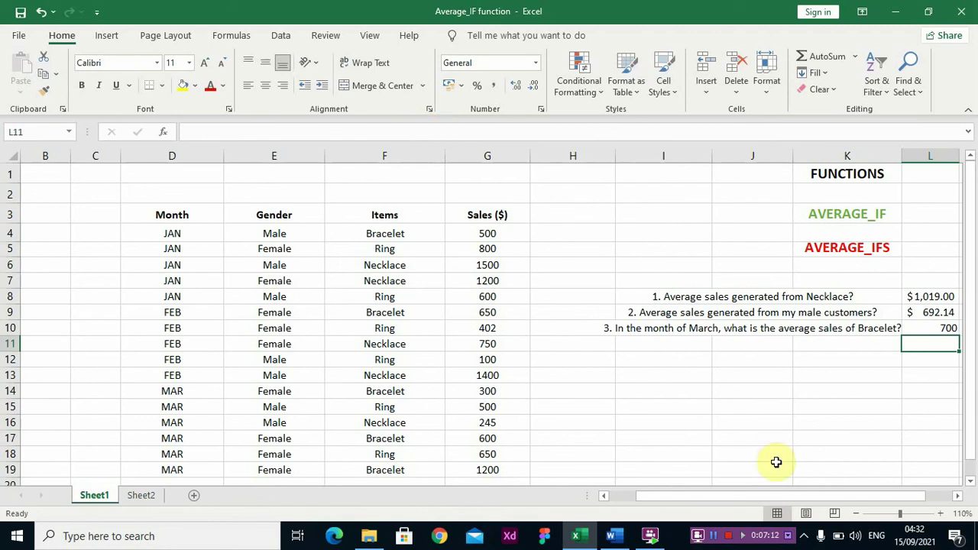
Select the 700 result in L10 and bring up the Accounting Number Format currency choices.
drag(775, 496, 882, 489)
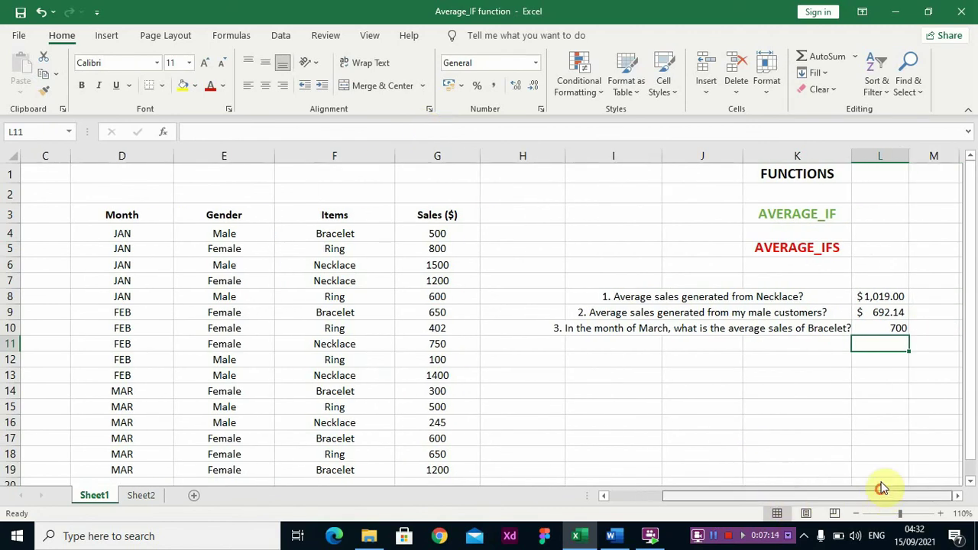
click(879, 329)
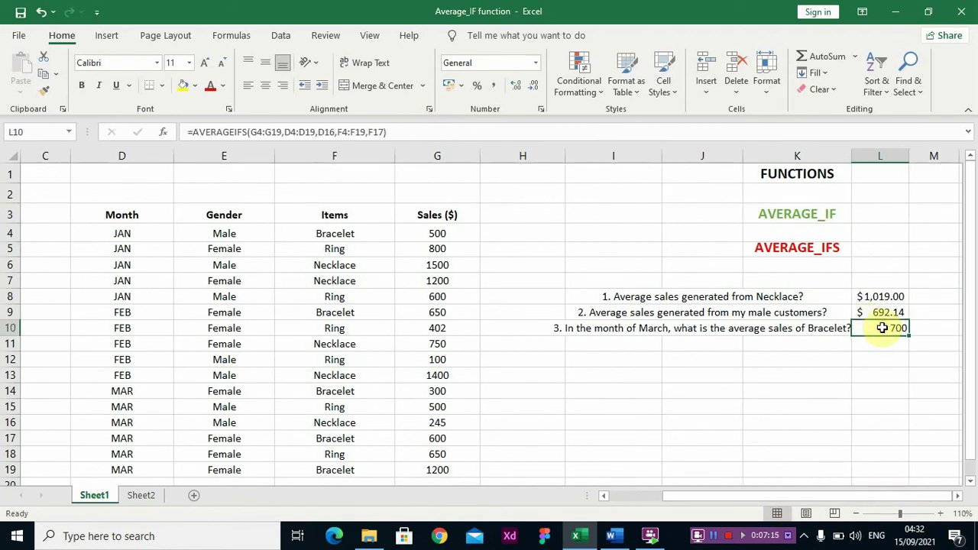
click(462, 85)
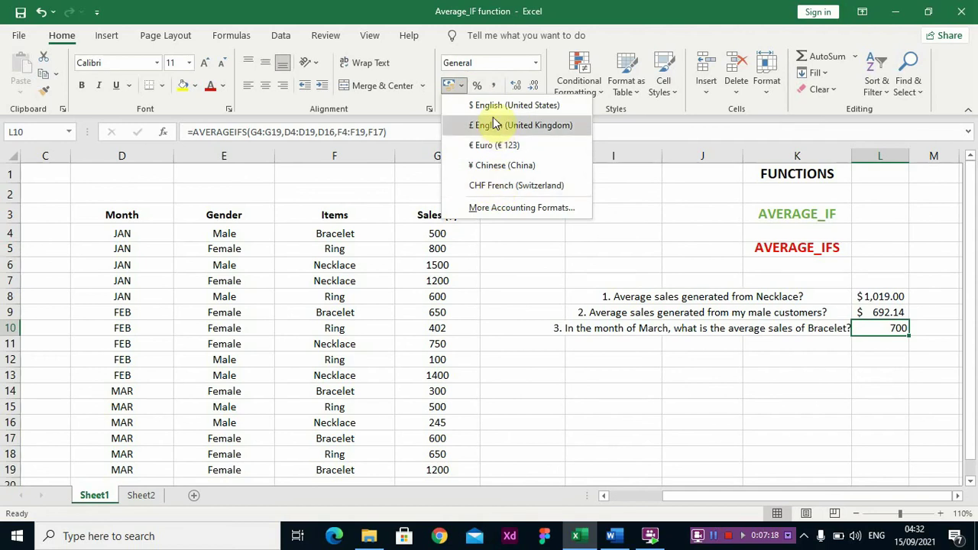